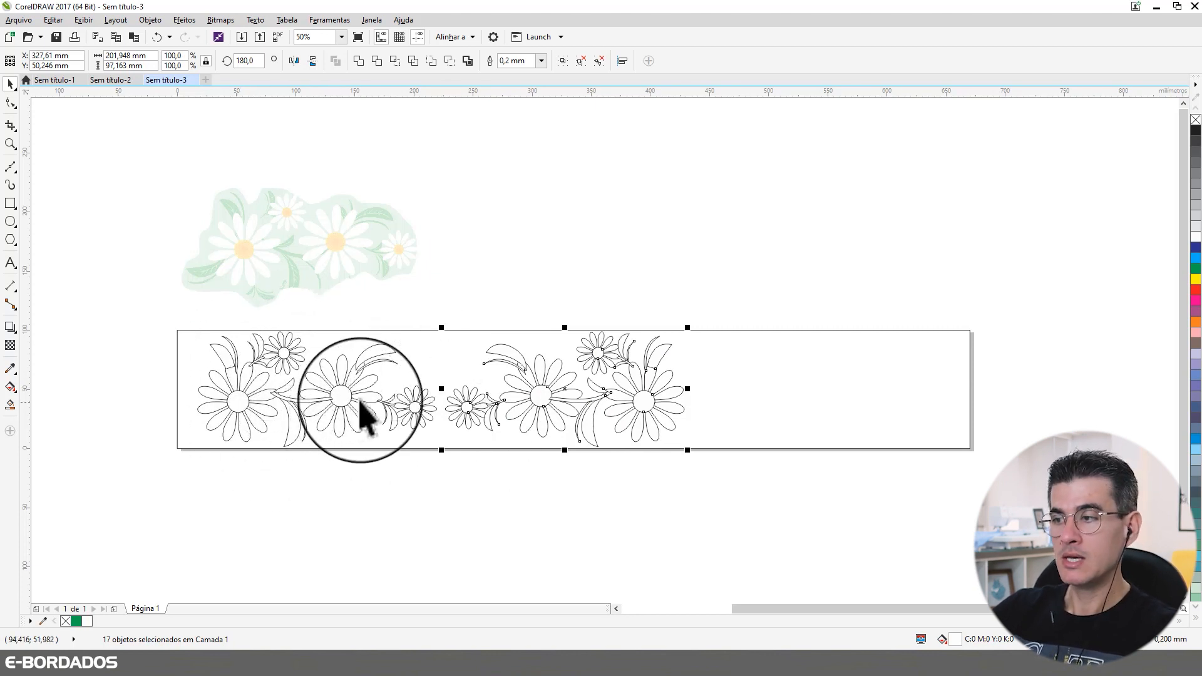
Step: Delete the rotated copy of the daisy motif from the right of the original in the border
{"action": "left_click", "coordinate": [720, 432]}
{"action": "left_click", "coordinate": [546, 514]}
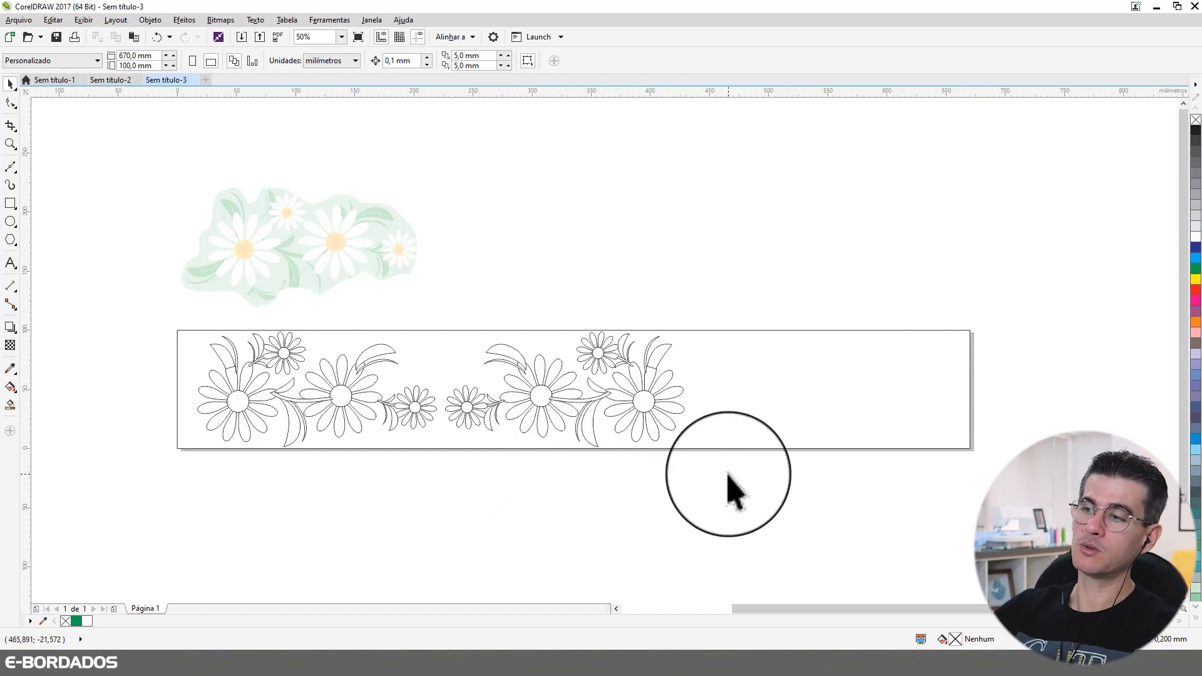
{"action": "left_click_drag", "start_coordinate": [714, 477], "coordinate": [440, 320]}
{"action": "key", "text": "Delete"}
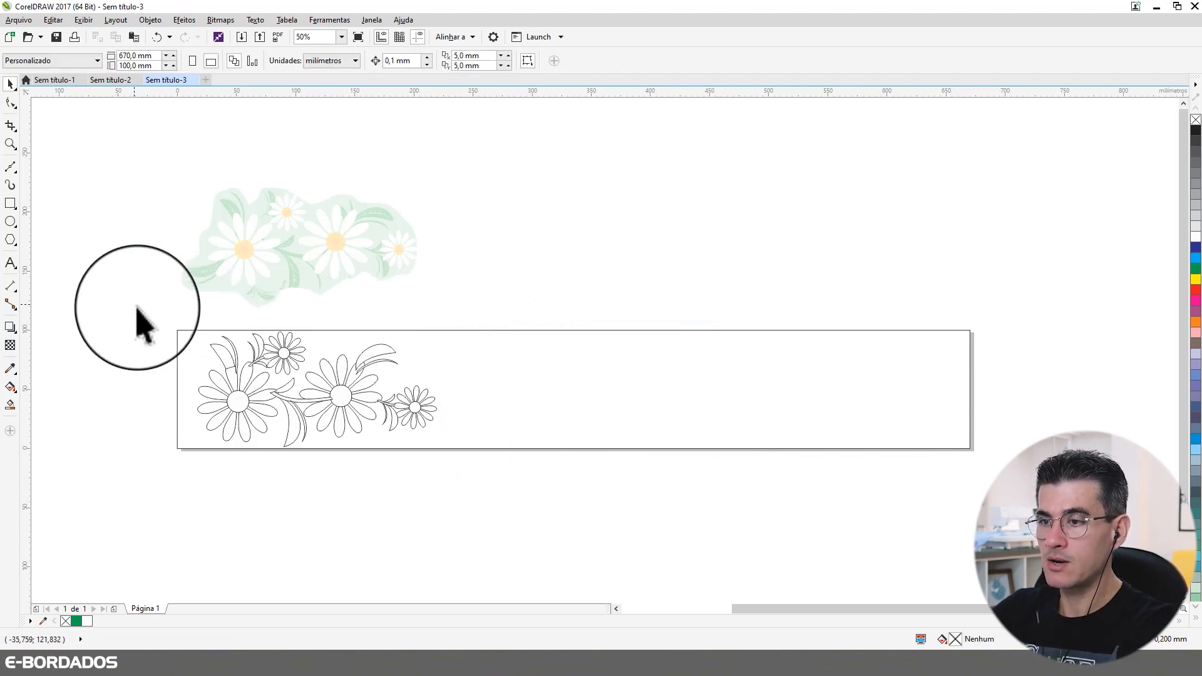
Step: Shift the remaining daisy motif to the page's left end and duplicate it twice to the right at equal spacing
{"action": "left_click_drag", "start_coordinate": [134, 315], "coordinate": [492, 484]}
{"action": "left_click_drag", "start_coordinate": [342, 395], "coordinate": [567, 405]}
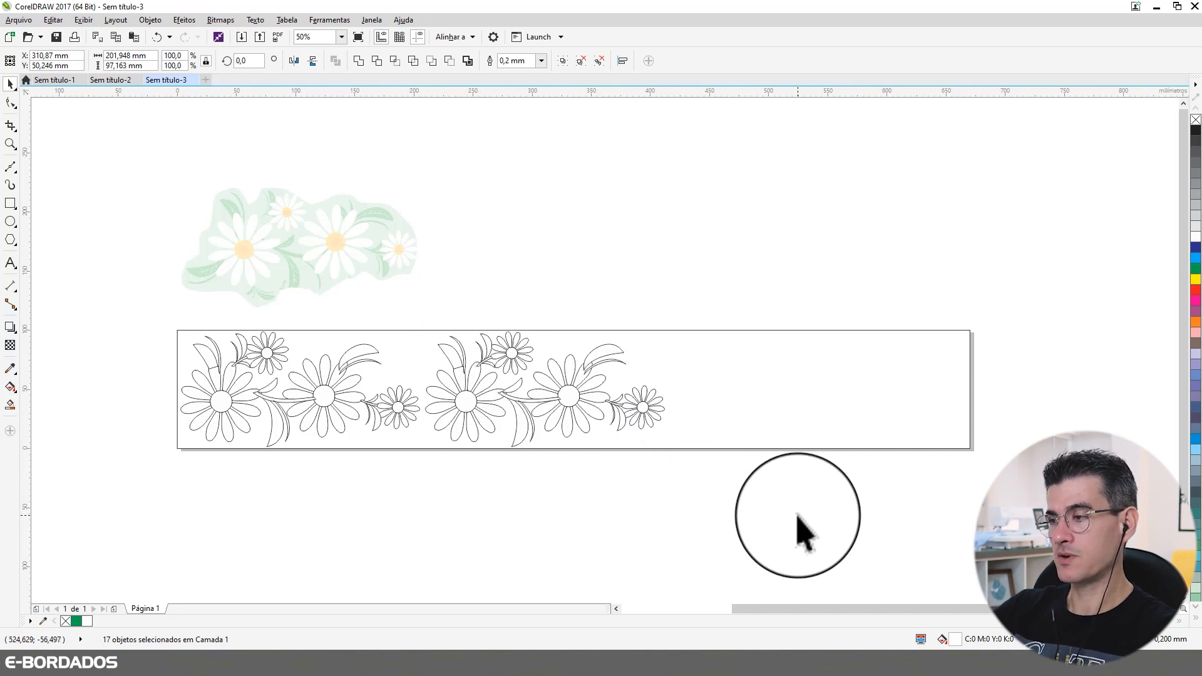
{"action": "key", "text": "ctrl+r"}
{"action": "left_click", "coordinate": [809, 488]}
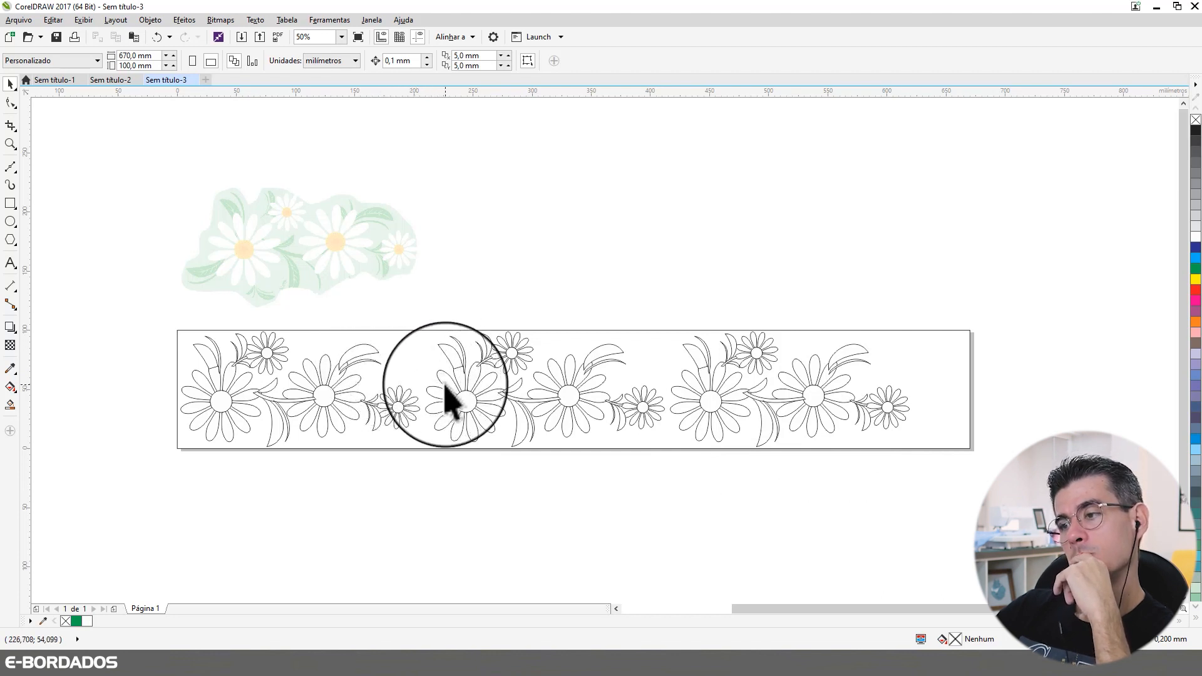
Step: Duplicate the small daisy at the end of the first motif and place the copy above it, before the second motif
{"action": "left_click_drag", "start_coordinate": [1153, 491], "coordinate": [407, 290]}
{"action": "key", "text": "F2"}
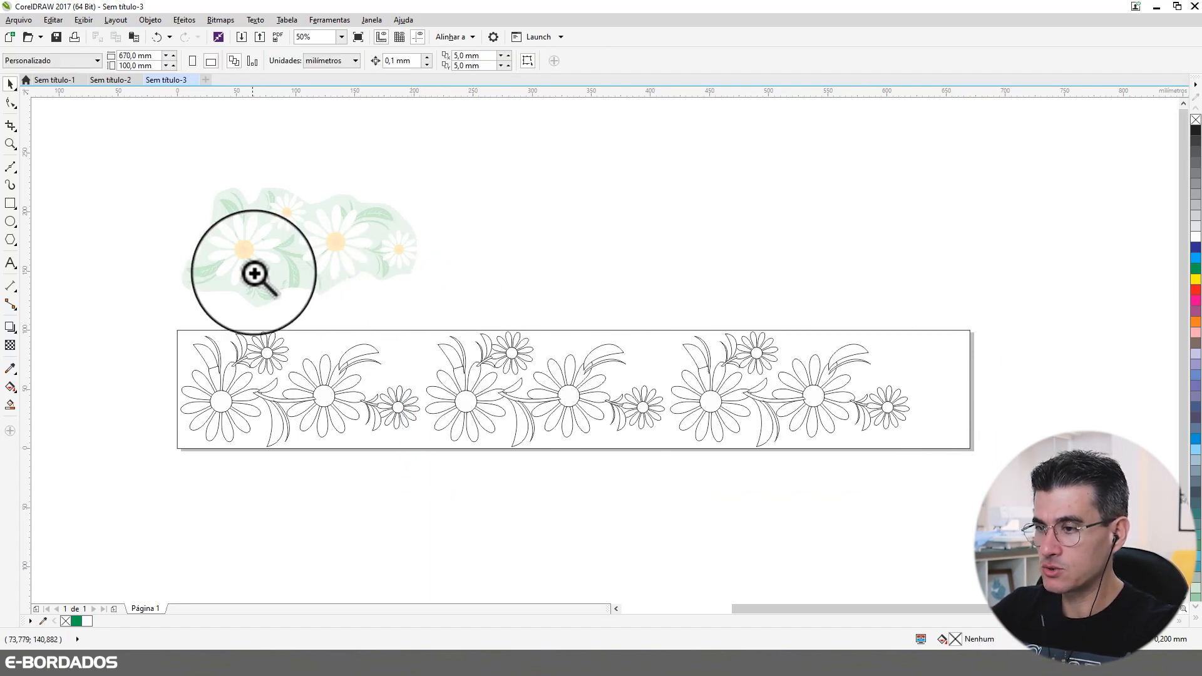
{"action": "left_click_drag", "start_coordinate": [255, 273], "coordinate": [582, 486]}
{"action": "left_click", "coordinate": [541, 430]}
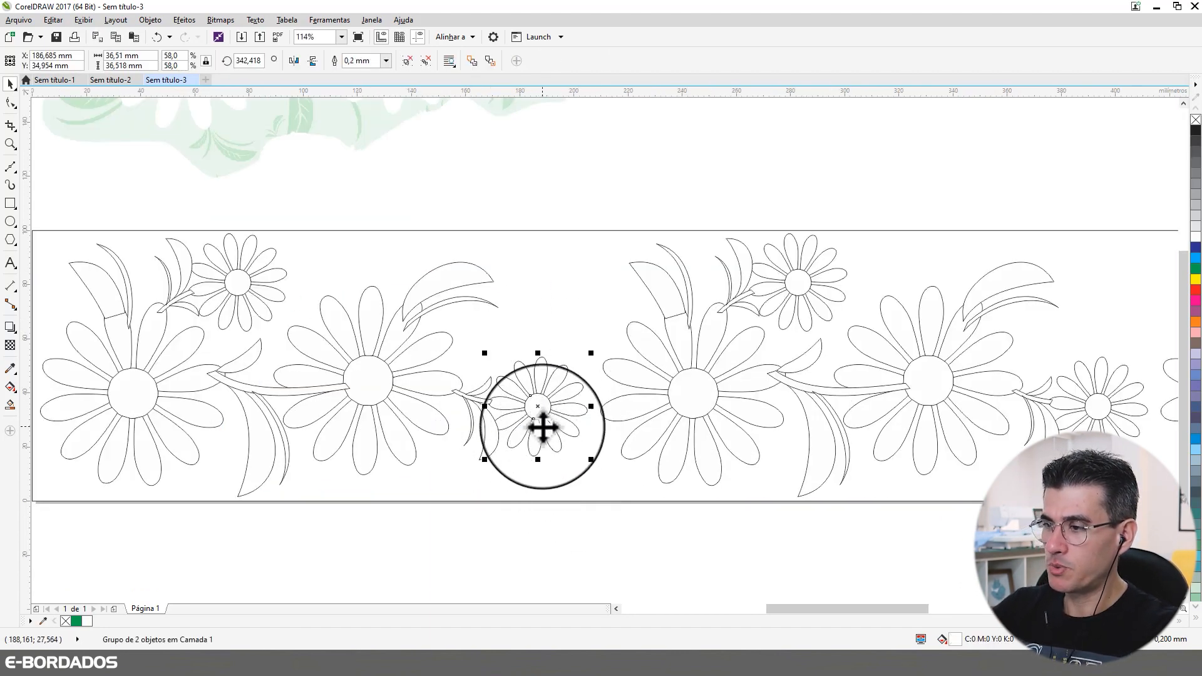
{"action": "left_click_drag", "start_coordinate": [540, 425], "coordinate": [565, 308]}
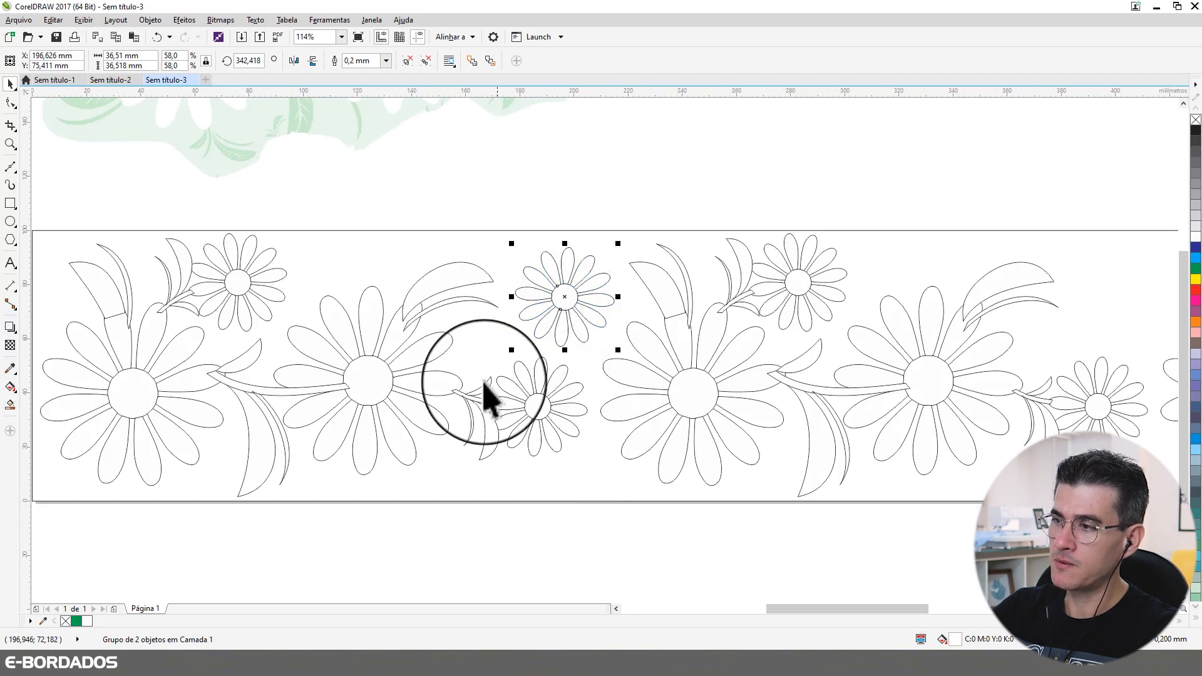
{"action": "left_click", "coordinate": [553, 494]}
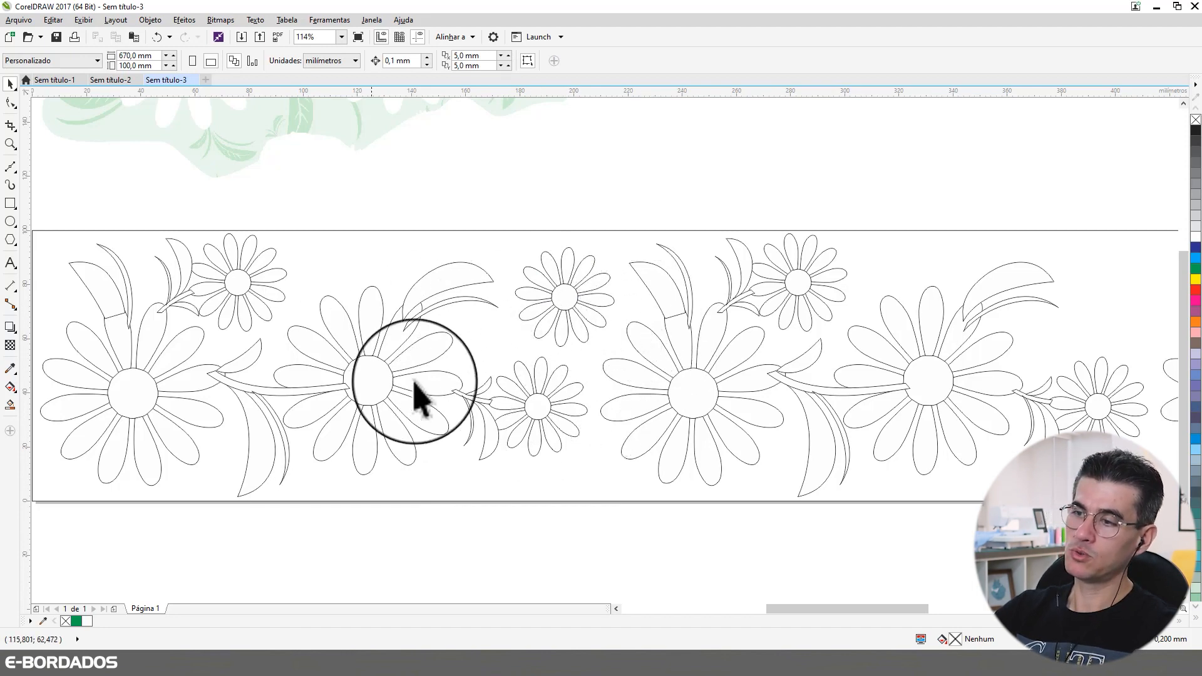
Step: Copy the stem joining the first motif's two large daisies and fit it between the second large daisy and the new small daisy
{"action": "key", "text": "F2"}
{"action": "left_click_drag", "start_coordinate": [211, 219], "coordinate": [708, 519]}
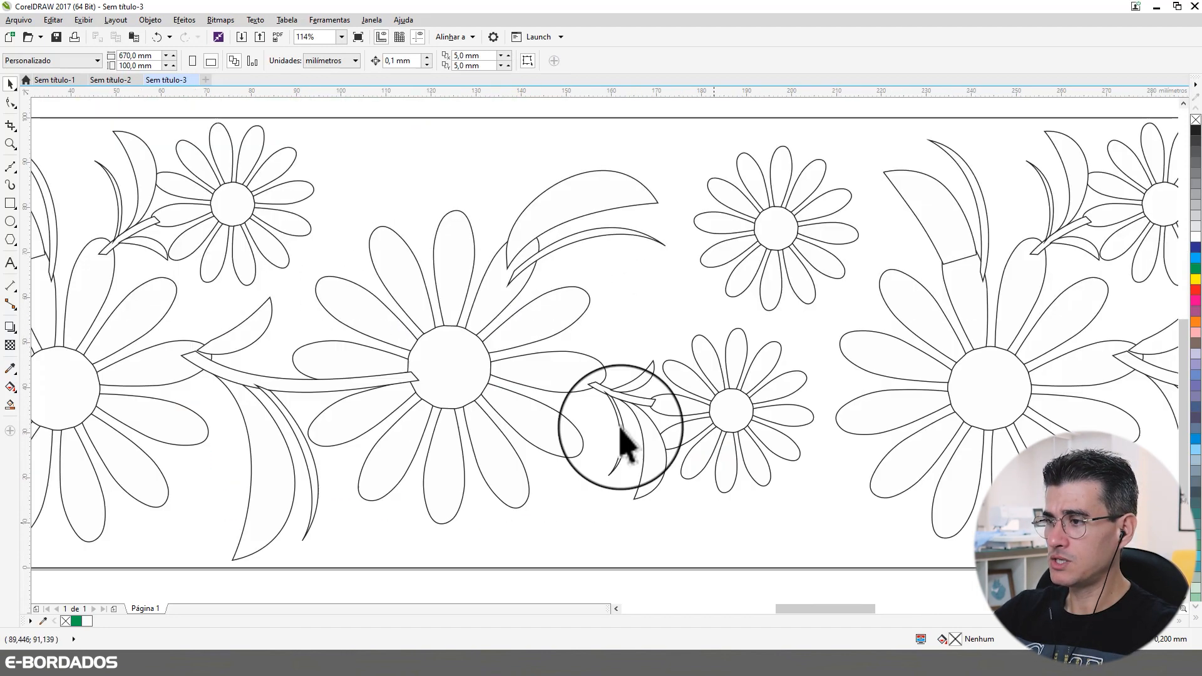
{"action": "left_click", "coordinate": [303, 387]}
{"action": "left_click_drag", "start_coordinate": [303, 387], "coordinate": [640, 303]}
{"action": "left_click", "coordinate": [640, 303]}
{"action": "left_click_drag", "start_coordinate": [769, 317], "coordinate": [717, 254]}
{"action": "left_click", "coordinate": [730, 255]}
{"action": "left_click", "coordinate": [687, 274]}
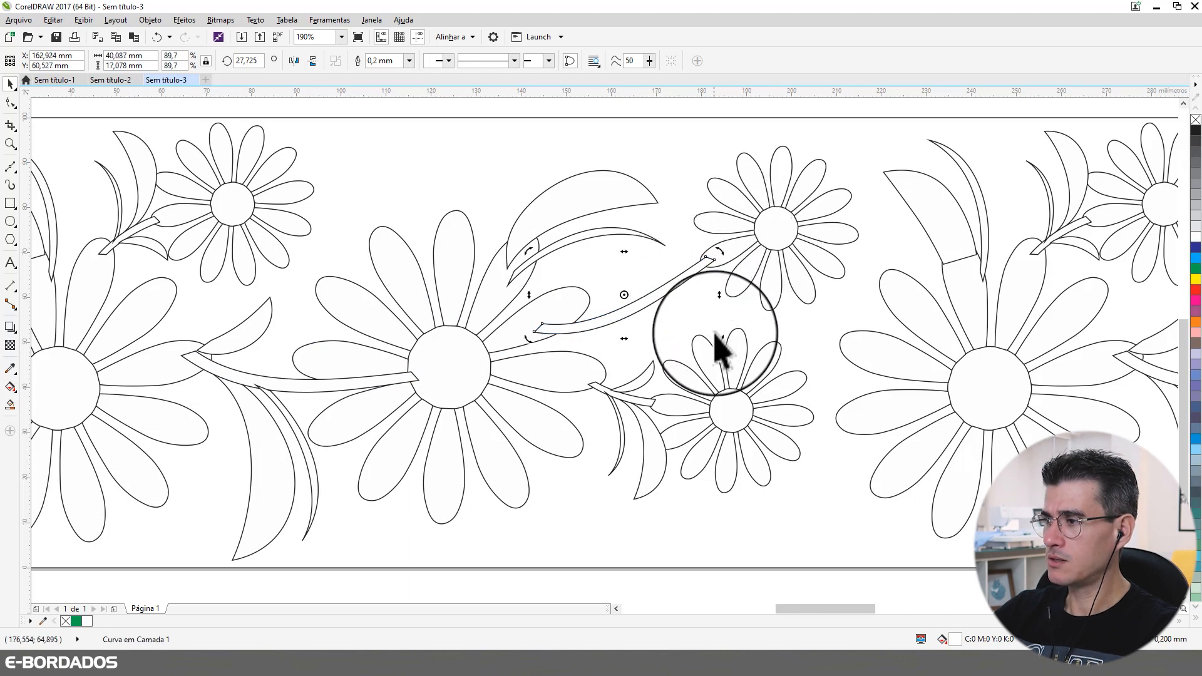
Step: Flip and rotate the copied stem, then adjust its position and the new small daisy's so the stem meets the flower
{"action": "left_click", "coordinate": [294, 60]}
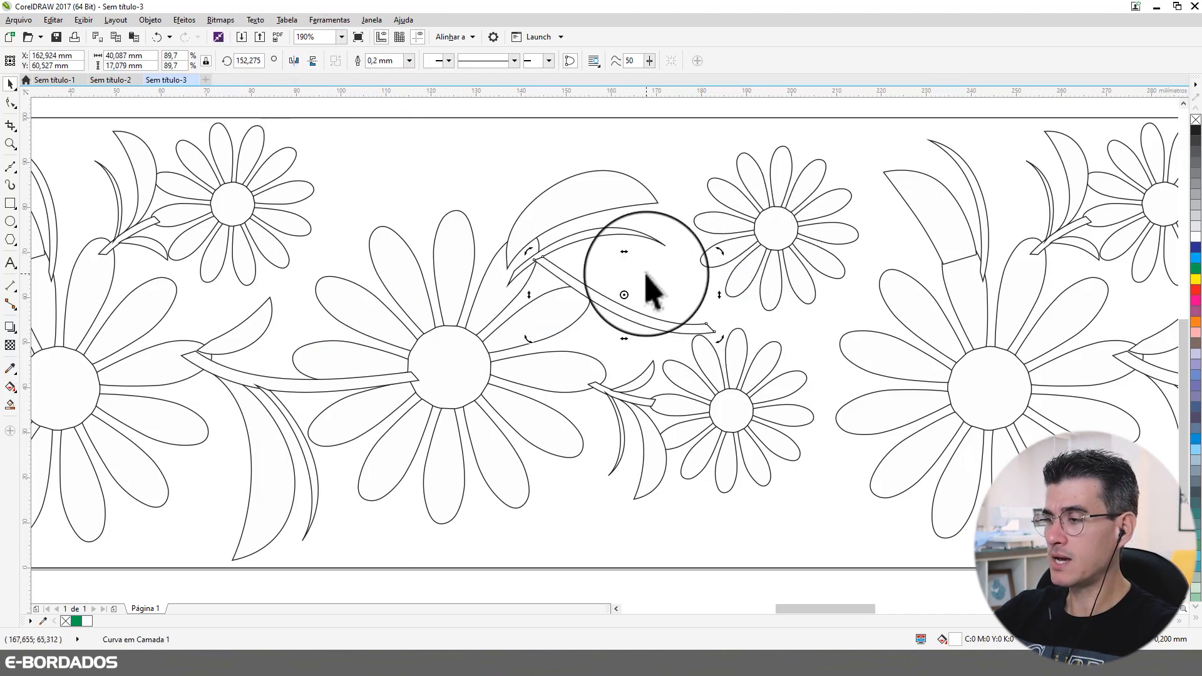
{"action": "left_click_drag", "start_coordinate": [722, 253], "coordinate": [601, 345]}
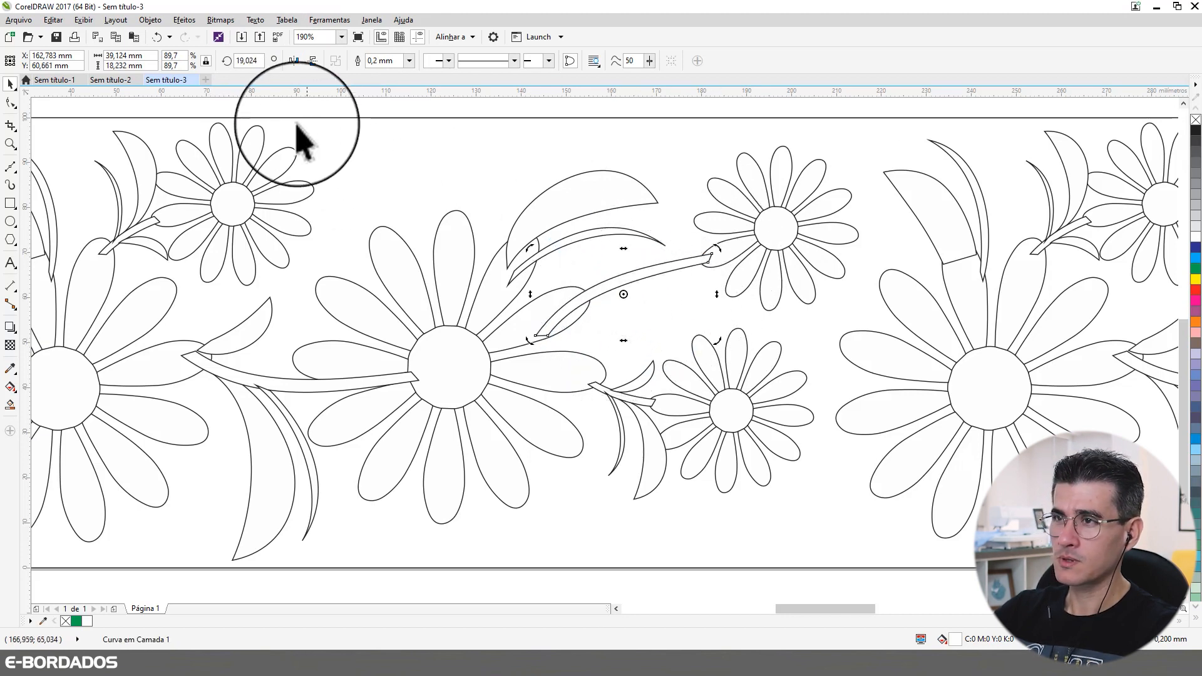
{"action": "left_click", "coordinate": [311, 61]}
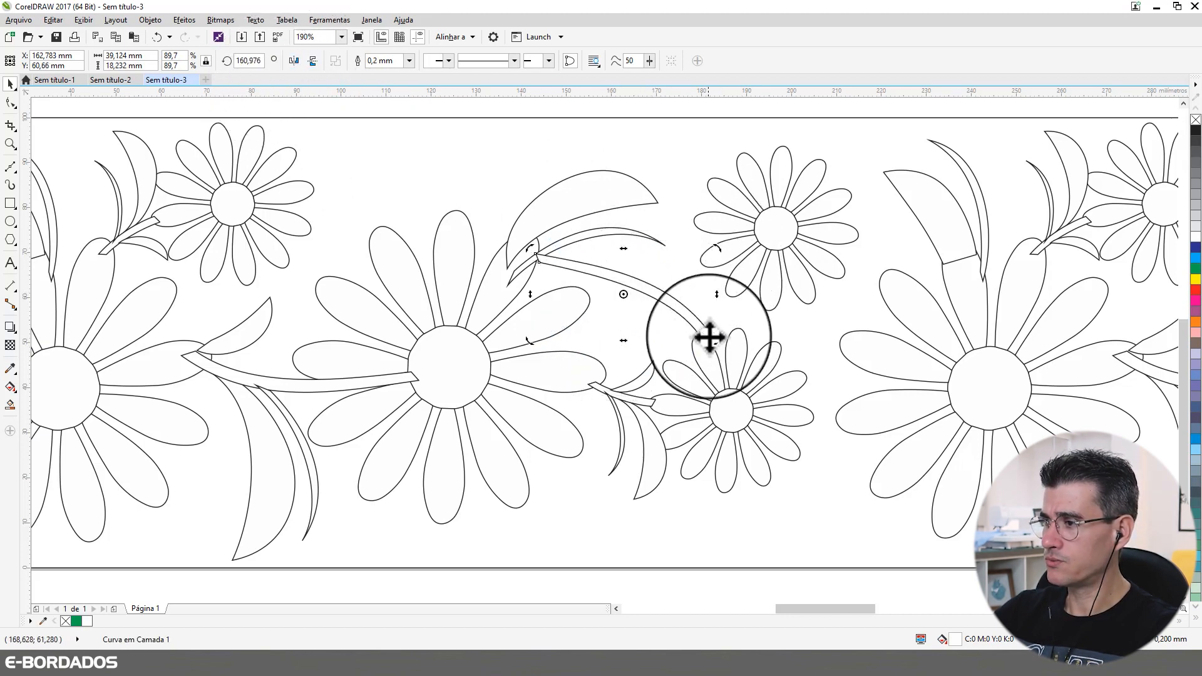
{"action": "left_click_drag", "start_coordinate": [715, 344], "coordinate": [526, 343]}
{"action": "left_click_drag", "start_coordinate": [623, 309], "coordinate": [654, 307]}
{"action": "left_click_drag", "start_coordinate": [765, 227], "coordinate": [763, 228]}
Step: Copy the small leaf from above the original stem onto the new stem's upper side and rotate it to fit
{"action": "left_click", "coordinate": [649, 397]}
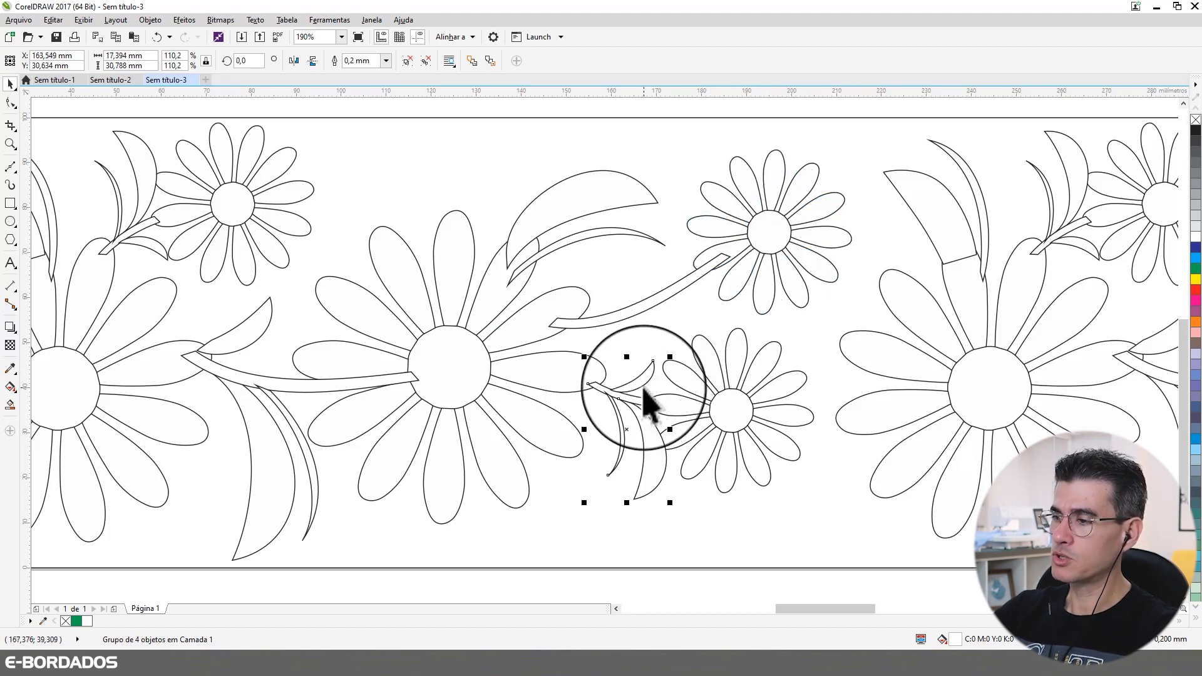
{"action": "left_click_drag", "start_coordinate": [249, 330], "coordinate": [687, 300]}
{"action": "right_click", "coordinate": [644, 292]}
{"action": "left_click", "coordinate": [644, 285]}
{"action": "left_click", "coordinate": [660, 260]}
{"action": "left_click_drag", "start_coordinate": [666, 241], "coordinate": [667, 277]}
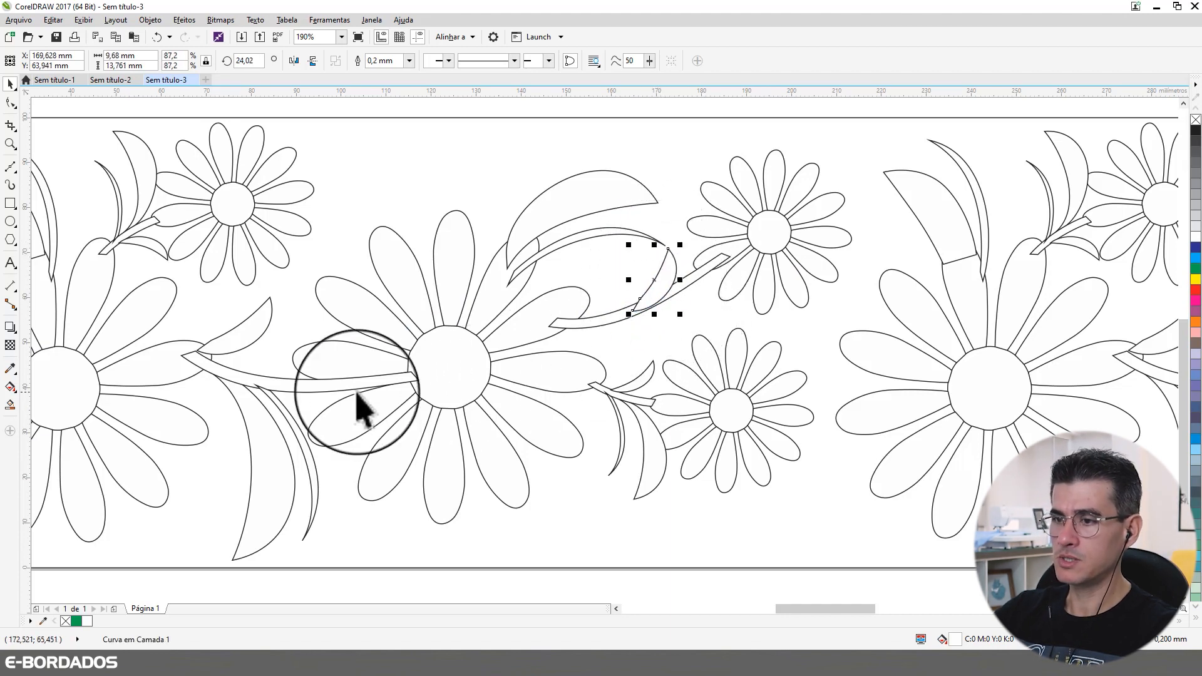
Step: Add a copy of the small leaf from the upper-left daisy's sprig beneath the new stem and adjust the leaf above it
{"action": "left_click", "coordinate": [626, 404]}
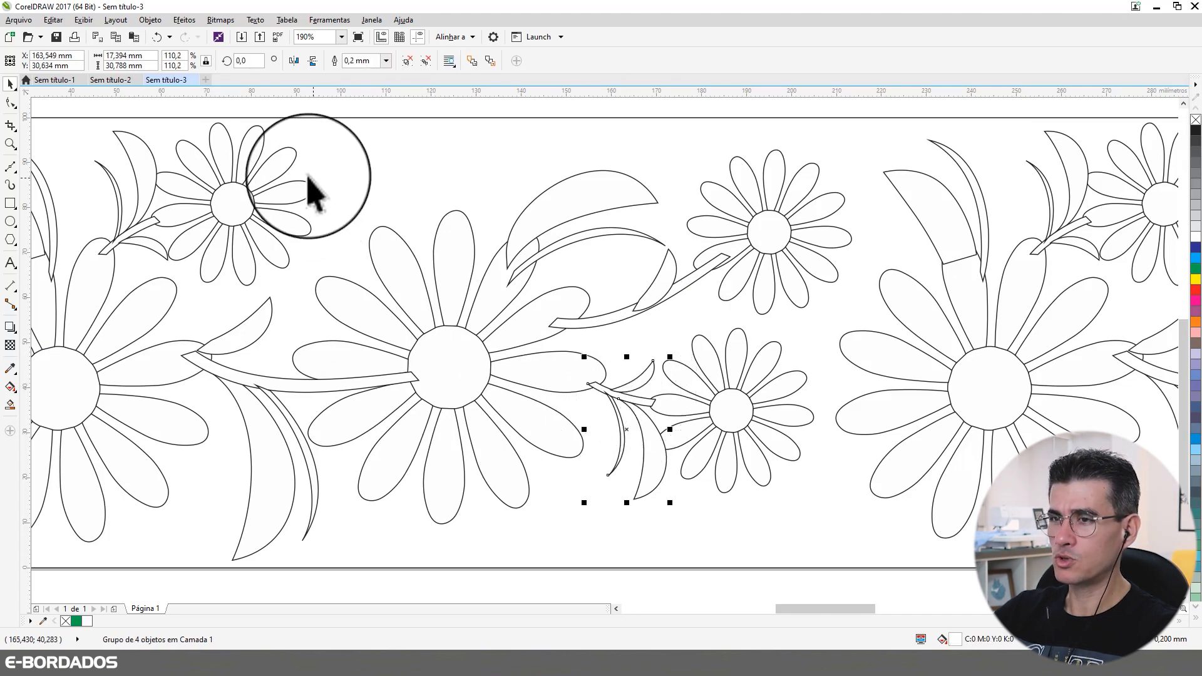
{"action": "left_click", "coordinate": [149, 247]}
{"action": "left_click_drag", "start_coordinate": [148, 247], "coordinate": [667, 309]}
{"action": "left_click", "coordinate": [659, 278]}
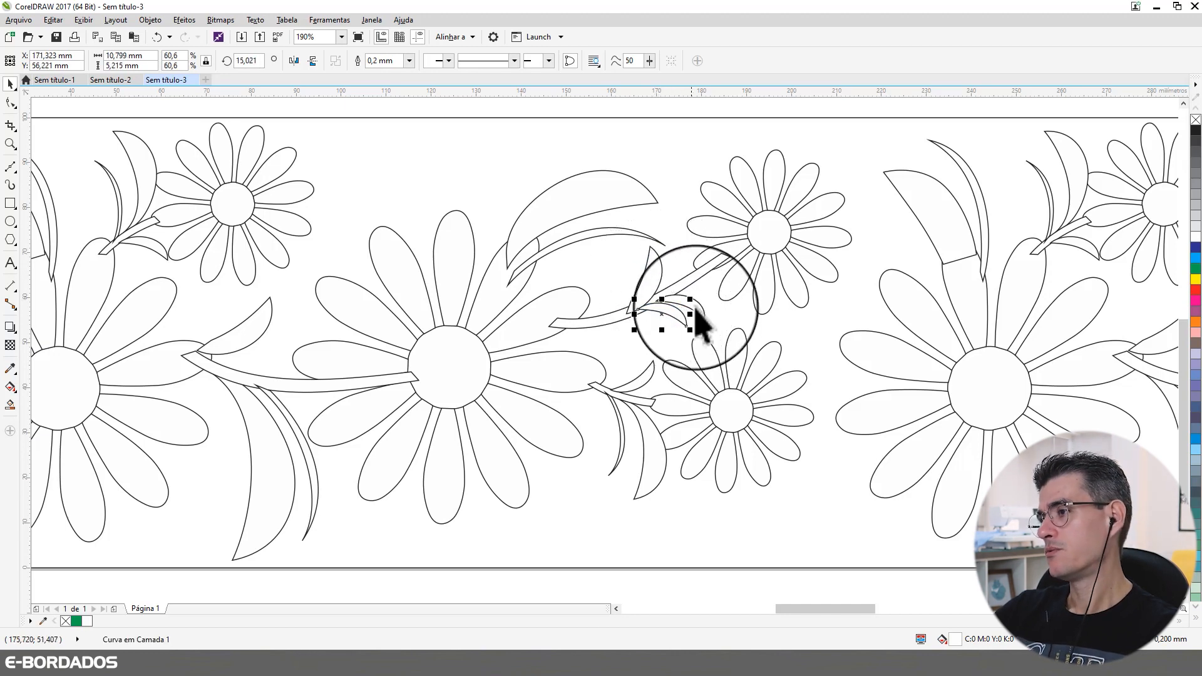
{"action": "left_click", "coordinate": [682, 325]}
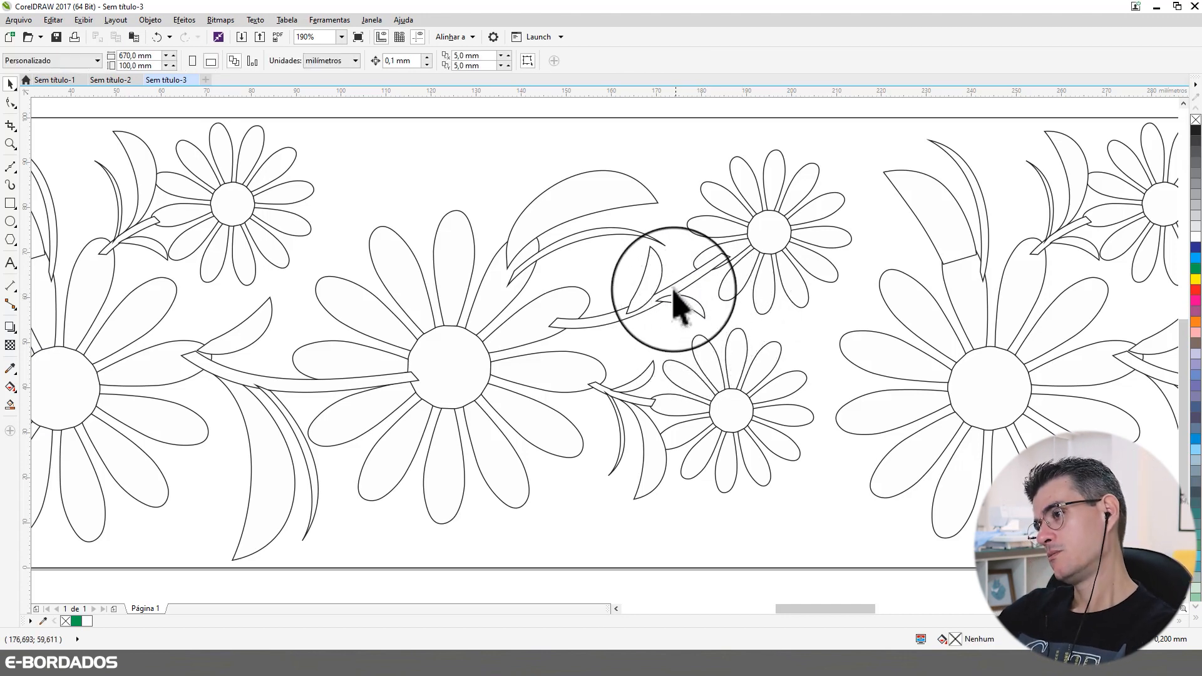
Step: Delete the two large leaves above the first motif's second daisy and the small leaves on the new stem
{"action": "left_click", "coordinate": [653, 291]}
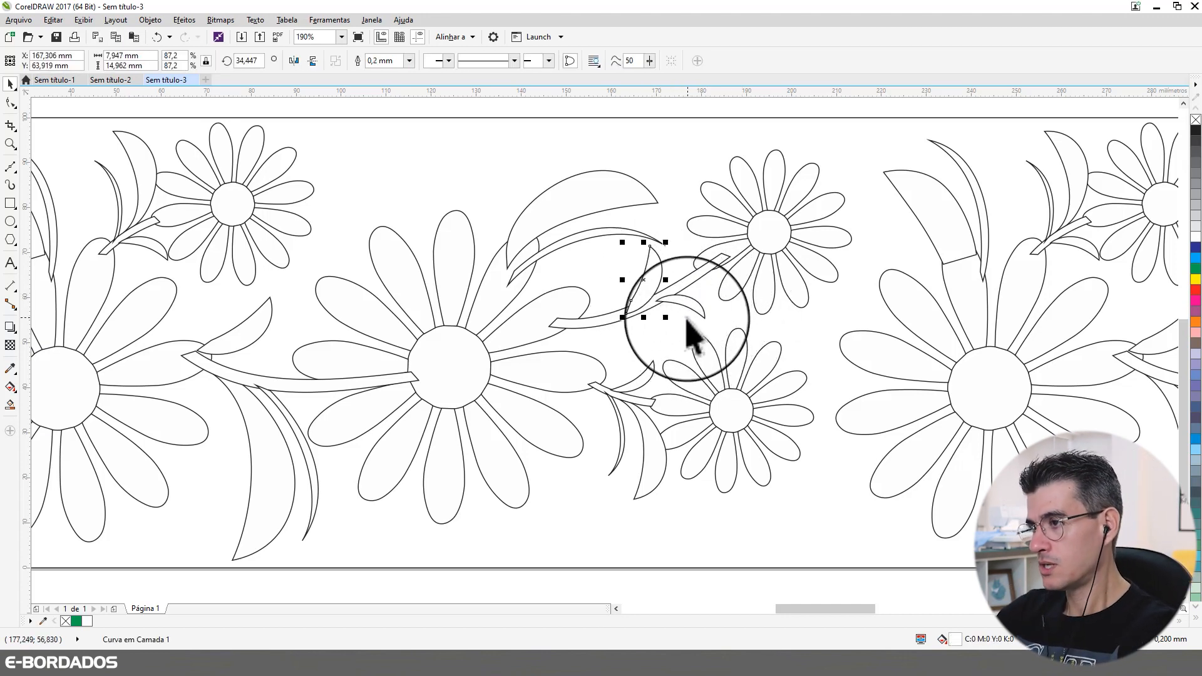
{"action": "left_click", "coordinate": [626, 249]}
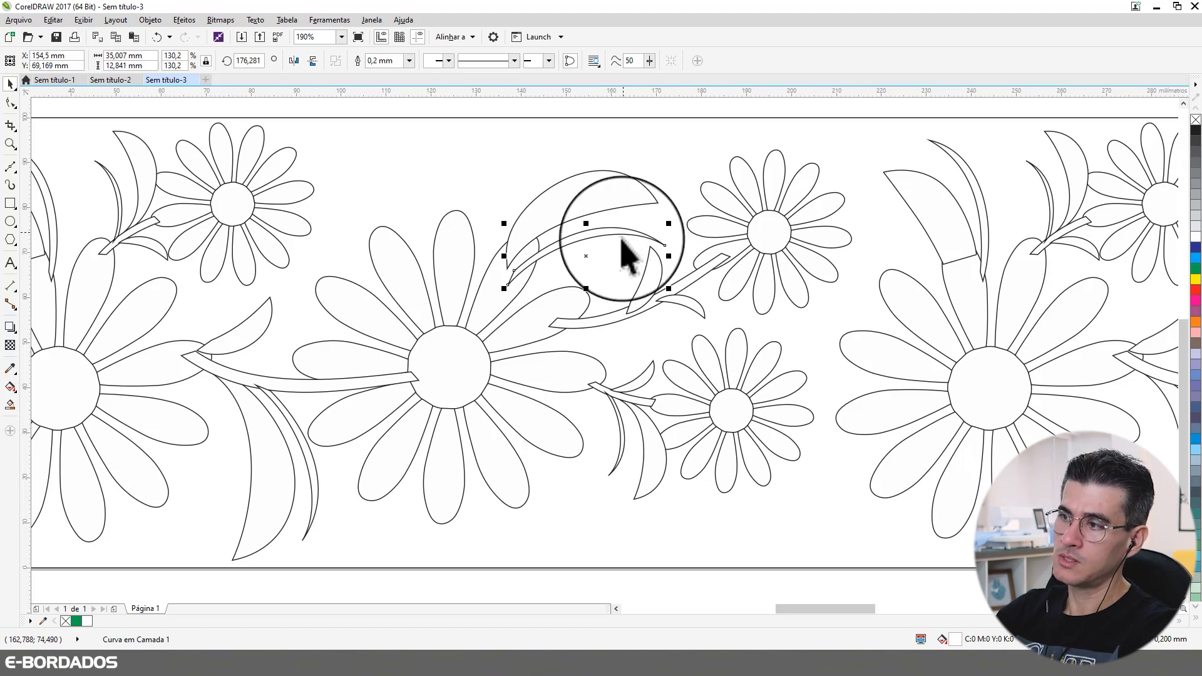
{"action": "double_click", "coordinate": [579, 204]}
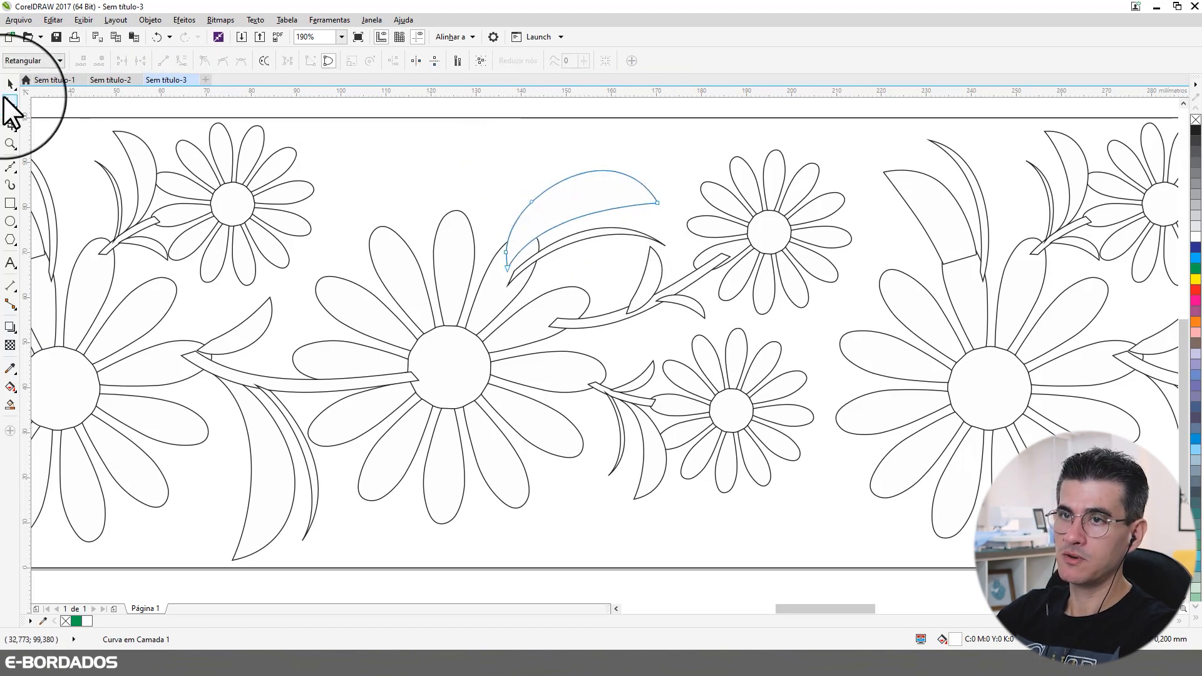
{"action": "key", "text": "space"}
{"action": "key", "text": "Delete"}
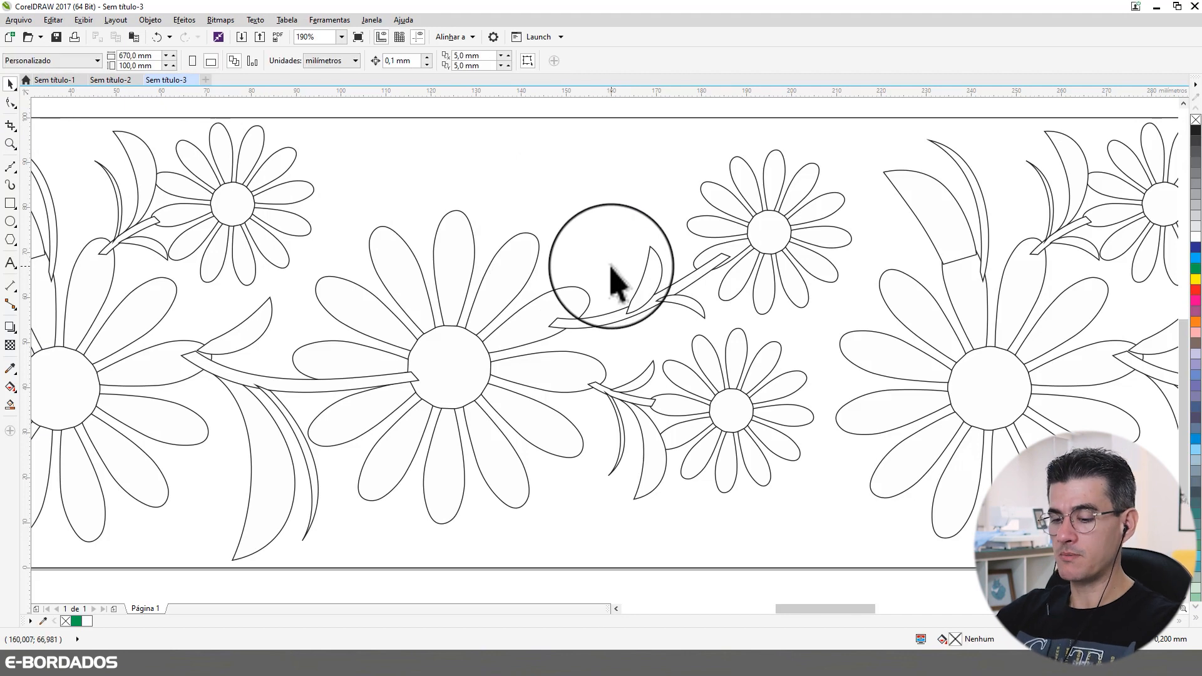
{"action": "scroll", "coordinate": [617, 284], "scroll_direction": "down", "scroll_amount": 3}
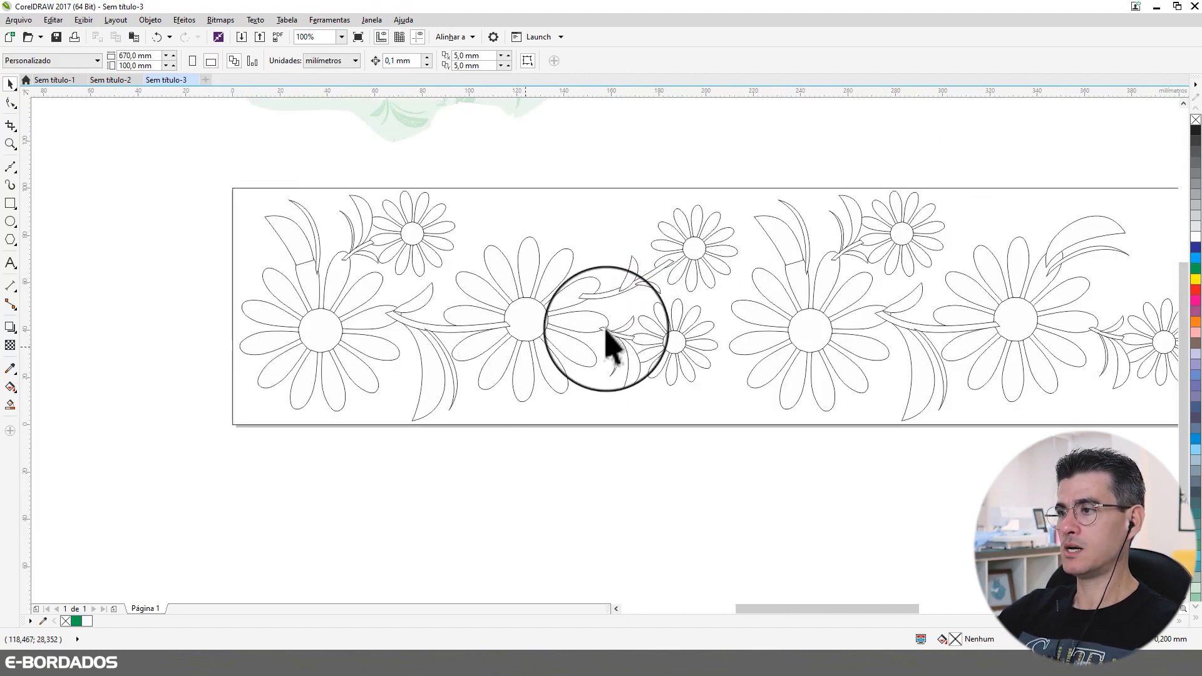
{"action": "left_click", "coordinate": [650, 293]}
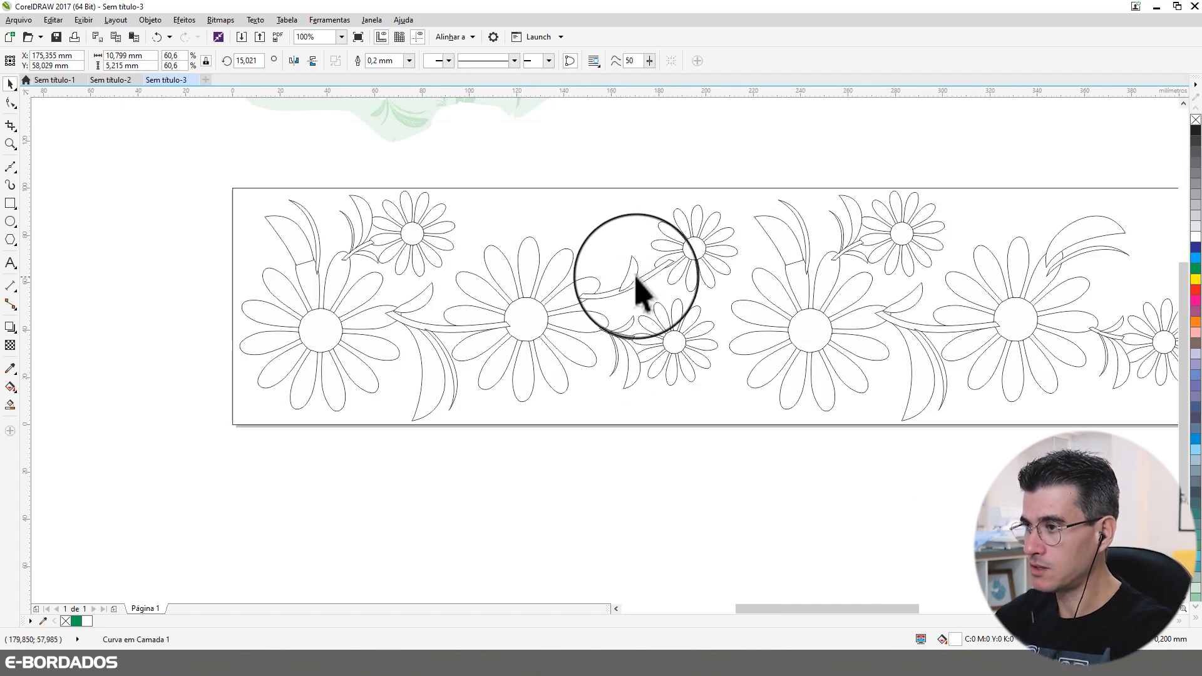
Step: Copy the two long curved leaves below the original stem onto the new stem and rotate them to point upward
{"action": "left_click", "coordinate": [438, 366]}
{"action": "left_click", "coordinate": [455, 372], "text": "shift"}
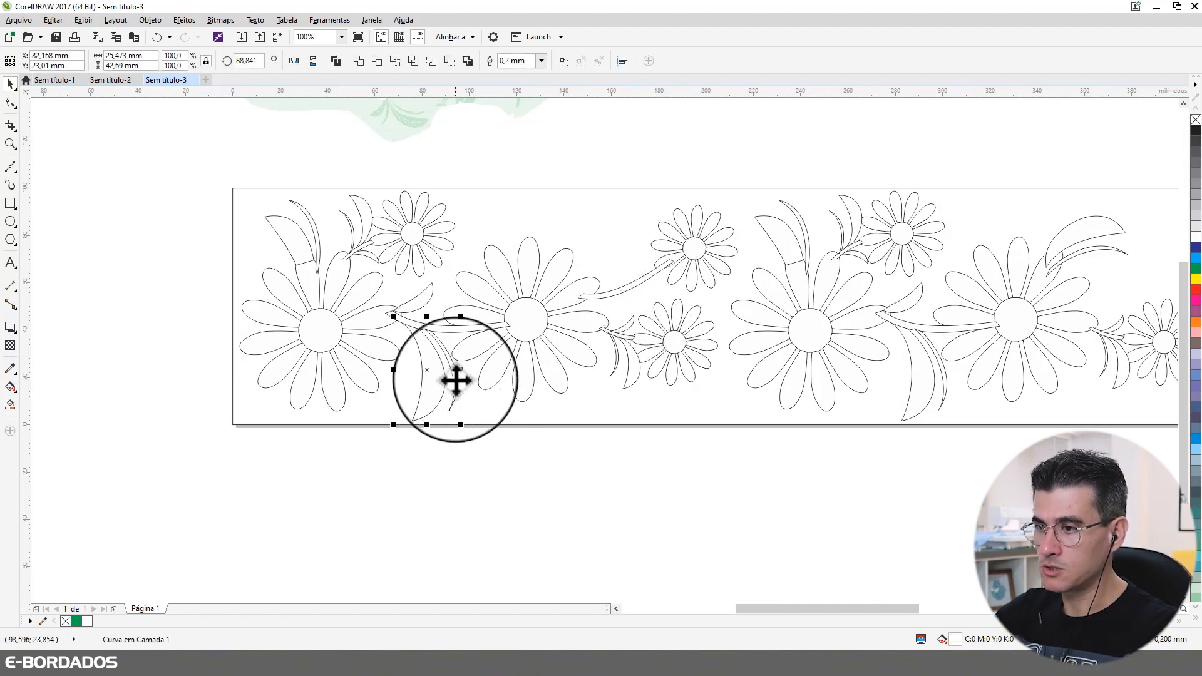
{"action": "left_click_drag", "start_coordinate": [456, 378], "coordinate": [612, 279]}
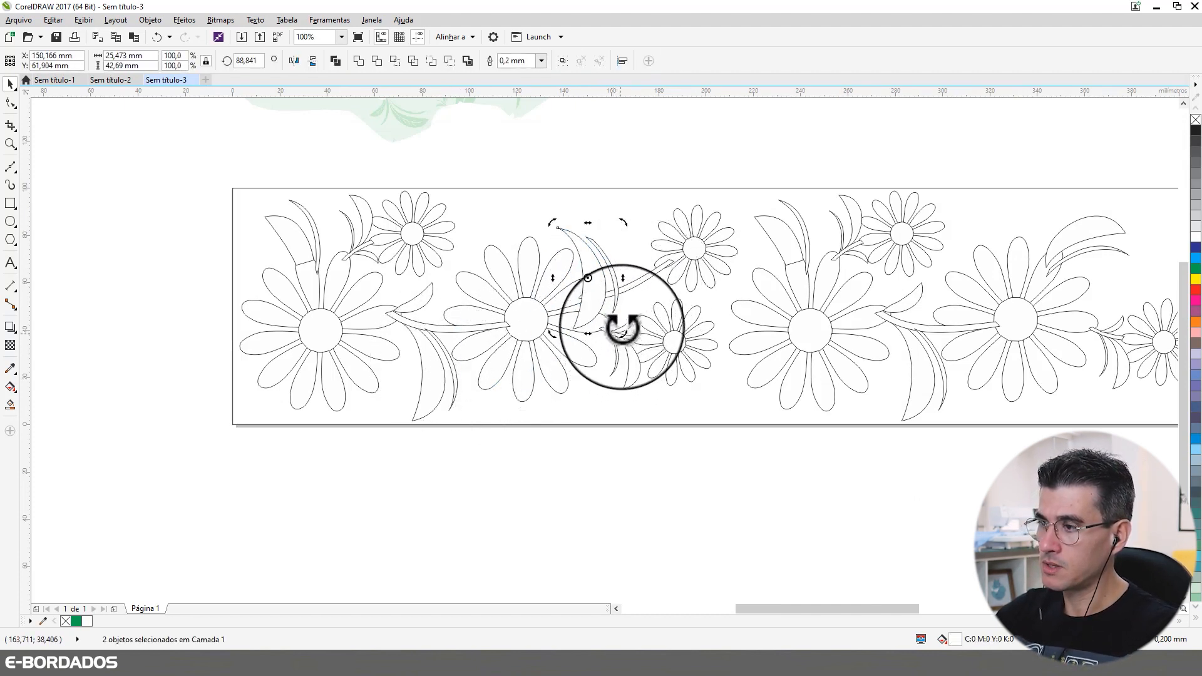
{"action": "left_click_drag", "start_coordinate": [622, 328], "coordinate": [540, 289]}
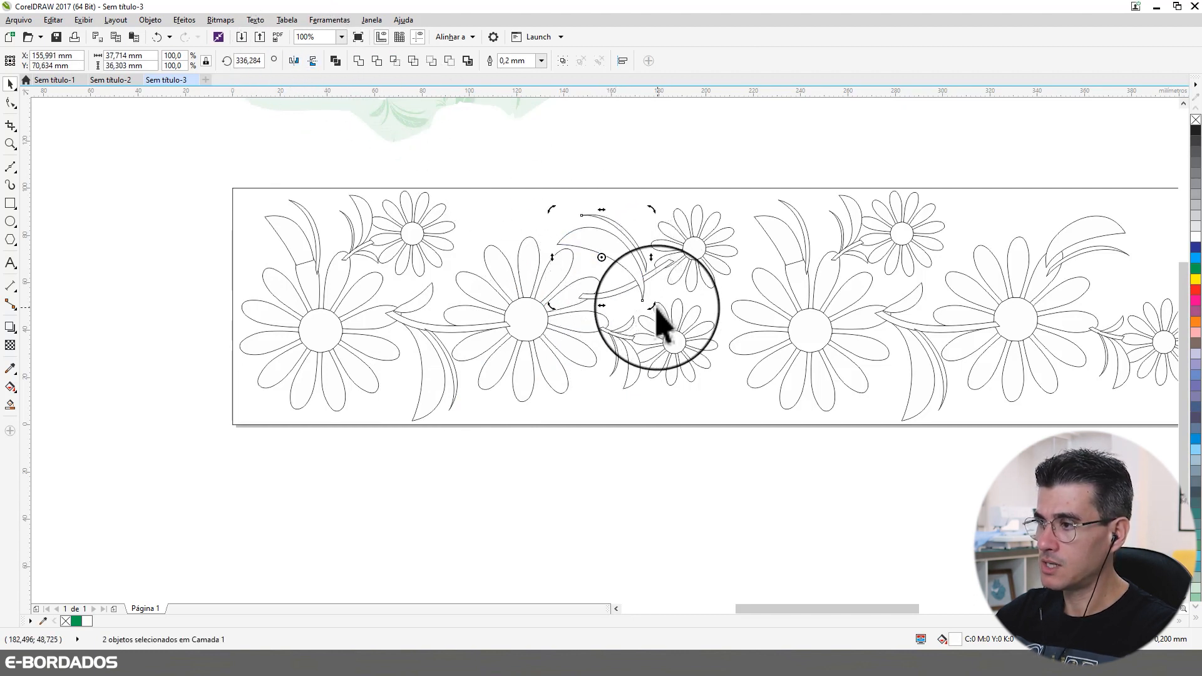
{"action": "mouse_move", "coordinate": [658, 322]}
{"action": "left_mouse_down"}
{"action": "mouse_move", "coordinate": [609, 314]}
{"action": "mouse_move", "coordinate": [639, 319]}
{"action": "left_mouse_up"}
{"action": "left_click", "coordinate": [607, 266]}
Step: Undo the accidental edit, then shrink the copied leaf pair, rotate it and seat it on the new stem's upper side
{"action": "left_click", "coordinate": [623, 249]}
{"action": "left_click", "coordinate": [634, 253], "text": "shift"}
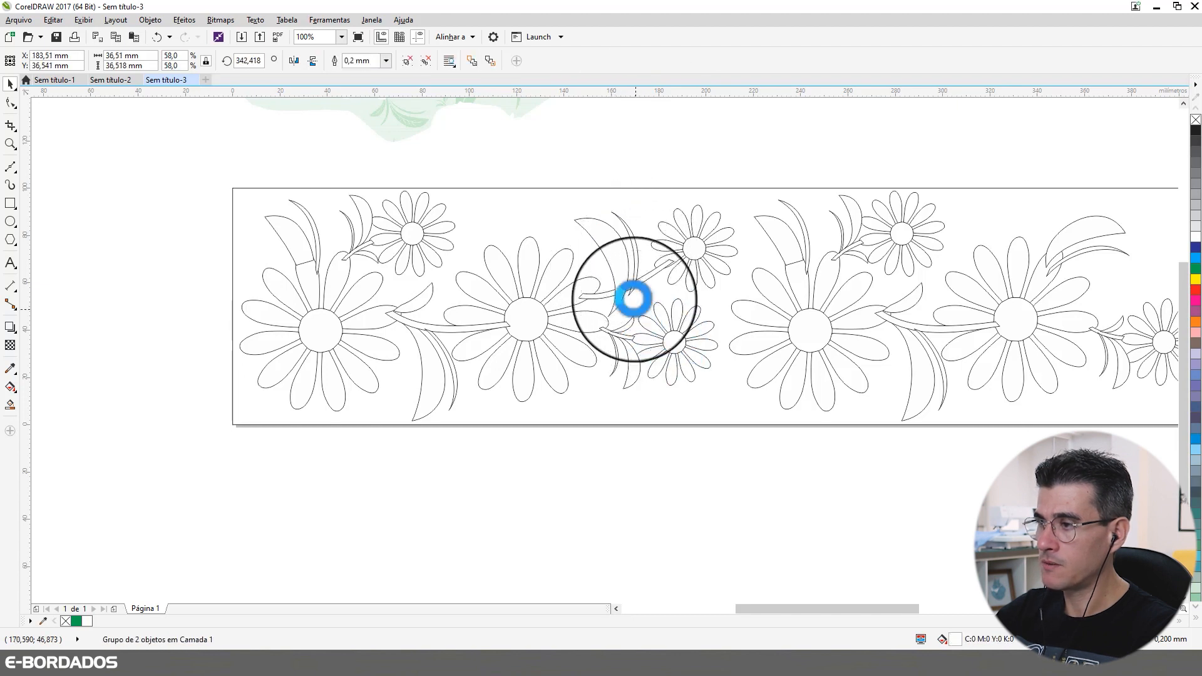
{"action": "key", "text": "ctrl+z"}
{"action": "left_click", "coordinate": [636, 257]}
{"action": "left_click", "coordinate": [605, 244], "text": "shift"}
{"action": "left_click_drag", "start_coordinate": [571, 213], "coordinate": [620, 253]}
{"action": "left_click", "coordinate": [626, 265]}
{"action": "left_click_drag", "start_coordinate": [644, 303], "coordinate": [629, 310]}
{"action": "left_click_drag", "start_coordinate": [634, 261], "coordinate": [635, 263]}
{"action": "left_click", "coordinate": [682, 408]}
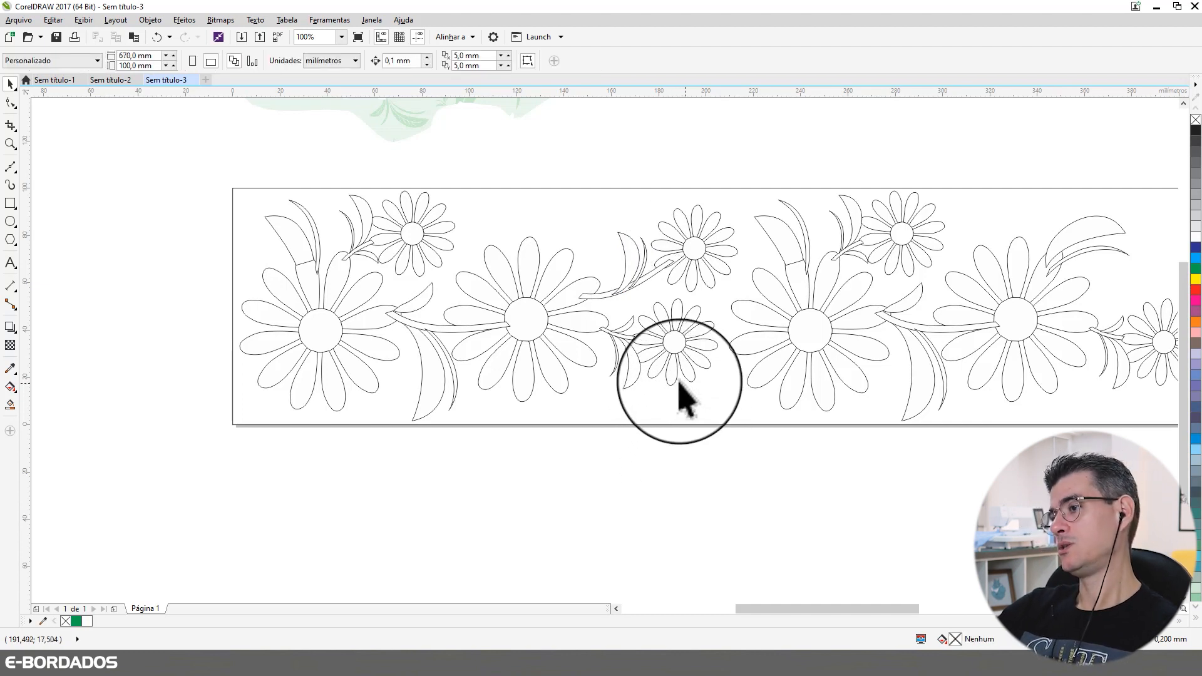
Step: Copy the small curved leaf from the upper-left daisy's sprig to the underside of the new stem
{"action": "left_click", "coordinate": [628, 338]}
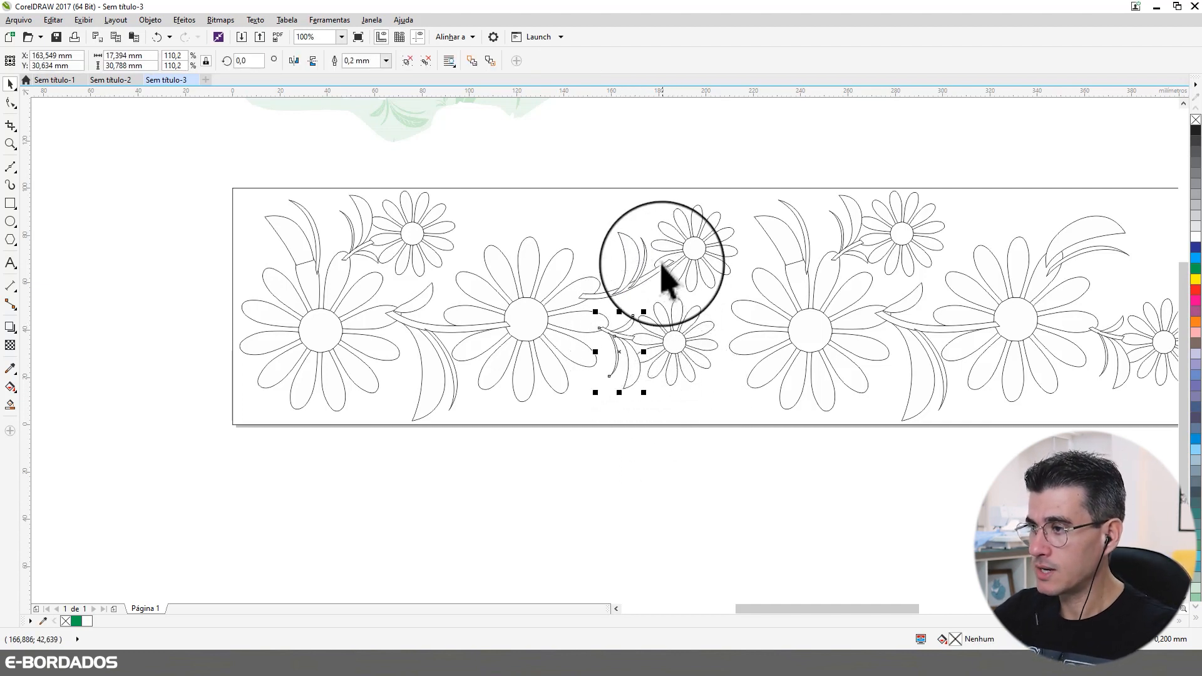
{"action": "left_click_drag", "start_coordinate": [366, 259], "coordinate": [644, 298]}
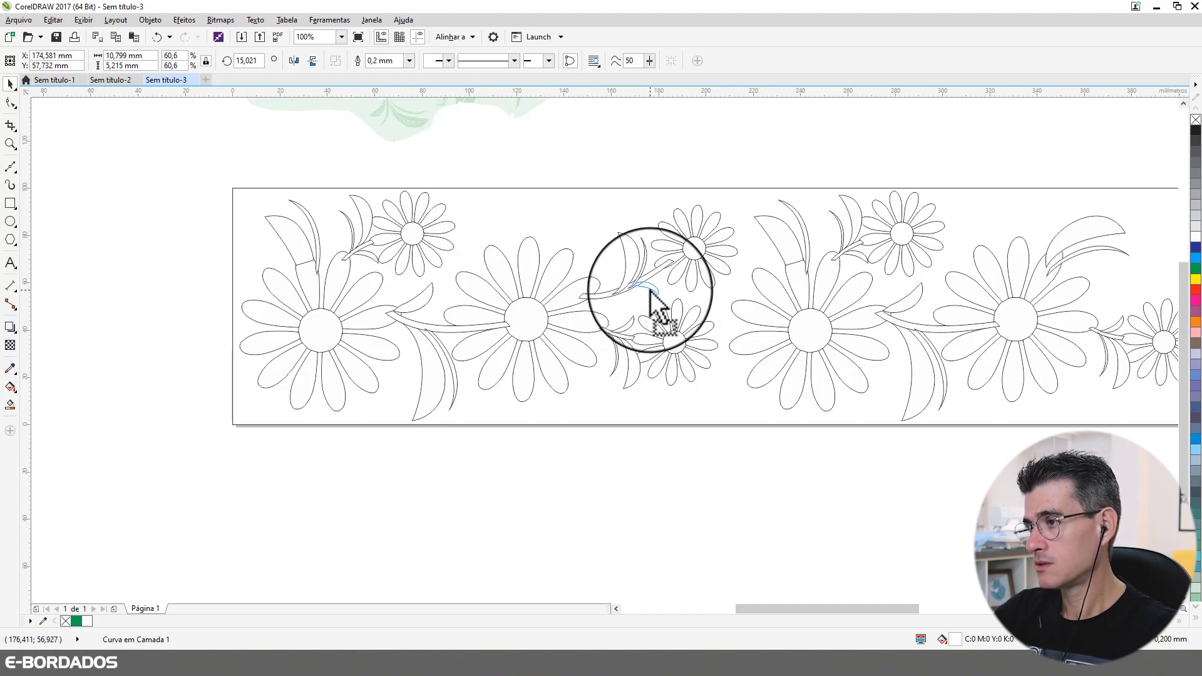
{"action": "left_click", "coordinate": [683, 182]}
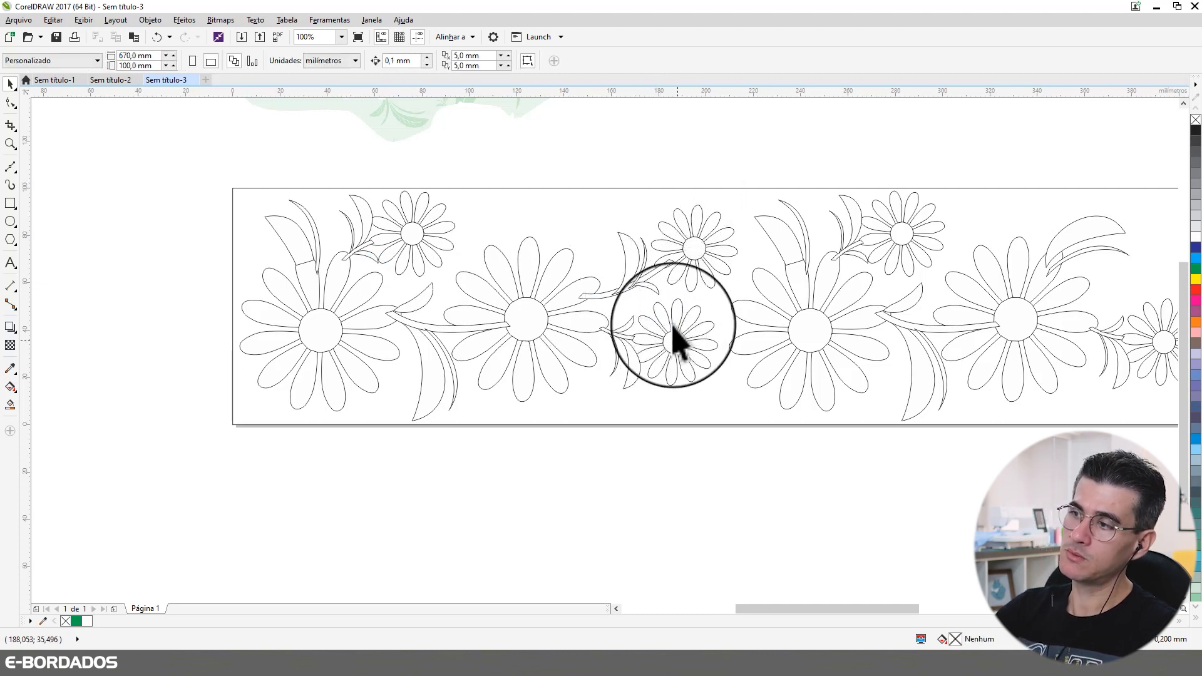
Step: Reshape the new stem's nodes and curves so its tip reaches the centre of the small upper daisy beside the first motif
{"action": "left_click_drag", "start_coordinate": [443, 161], "coordinate": [797, 478]}
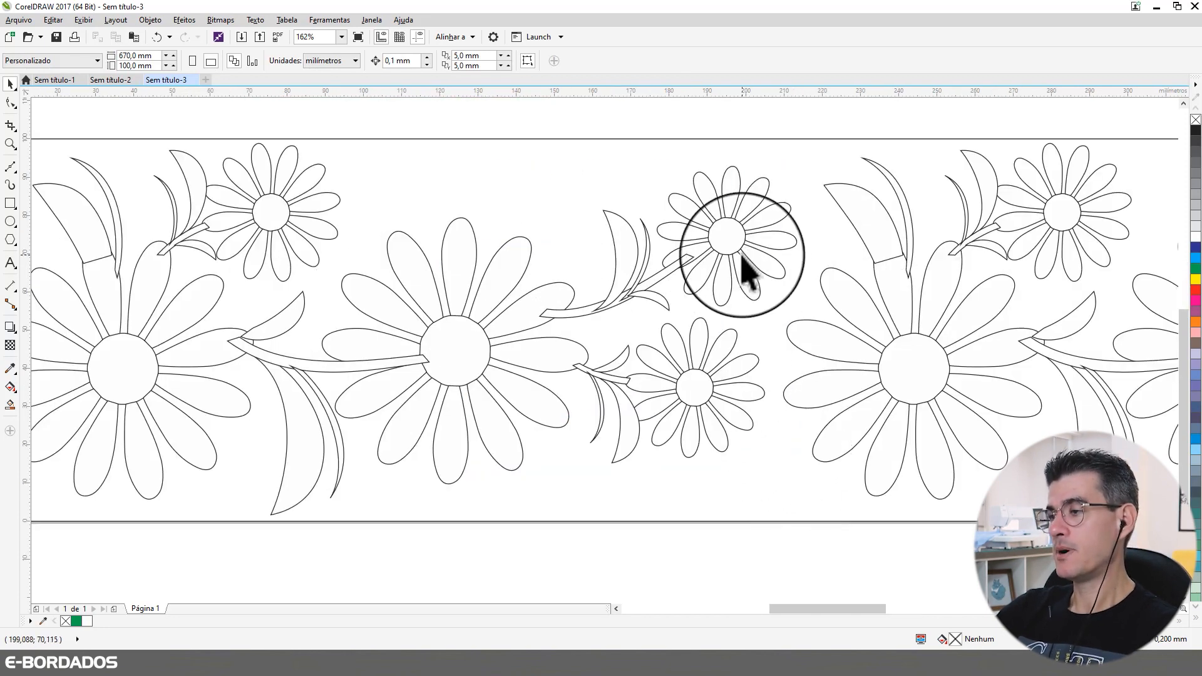
{"action": "left_click_drag", "start_coordinate": [473, 177], "coordinate": [814, 410]}
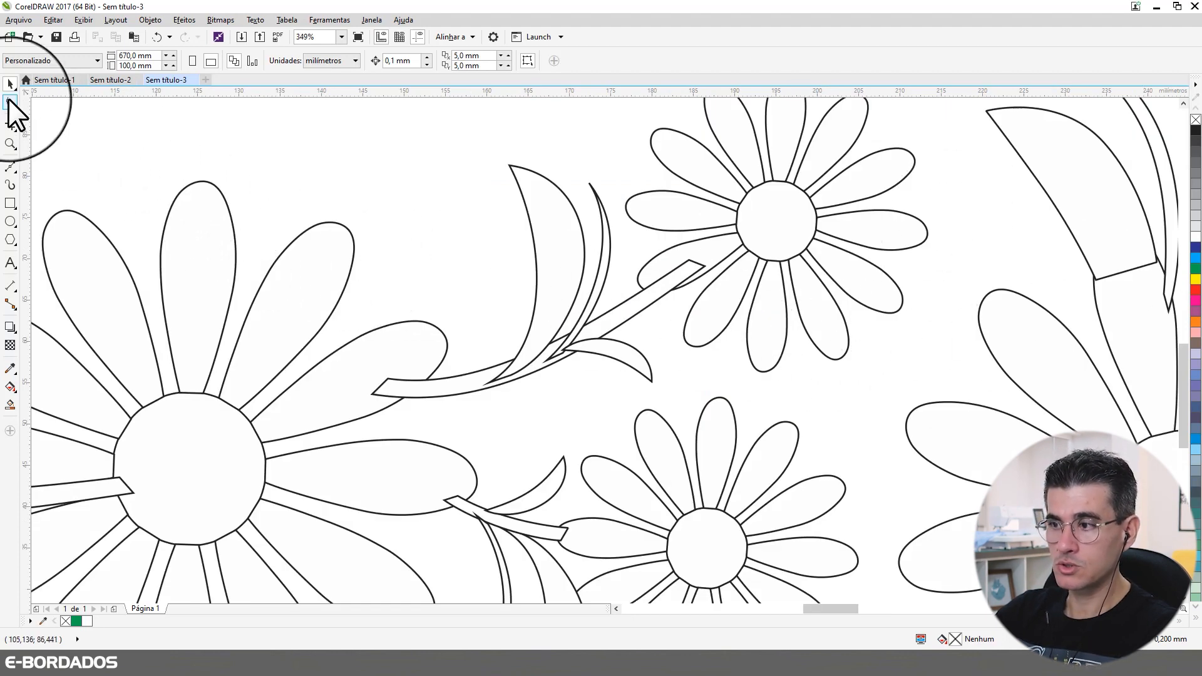
{"action": "left_click", "coordinate": [10, 103]}
{"action": "left_click", "coordinate": [390, 391]}
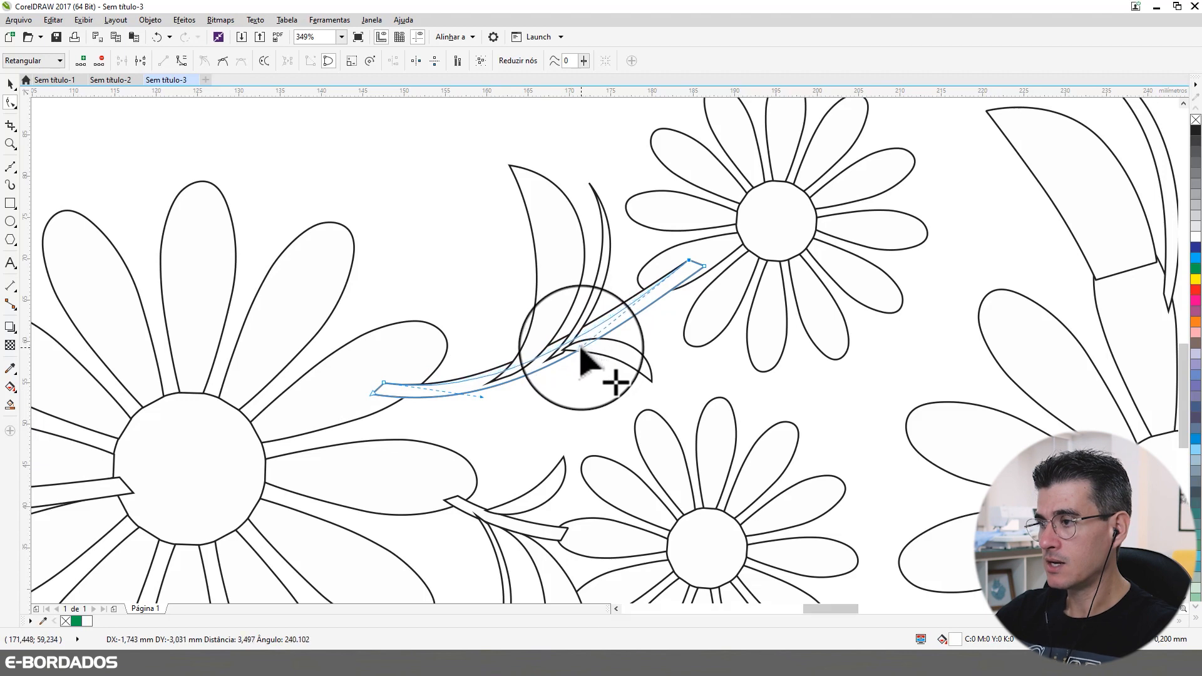
{"action": "left_click_drag", "start_coordinate": [580, 349], "coordinate": [588, 349]}
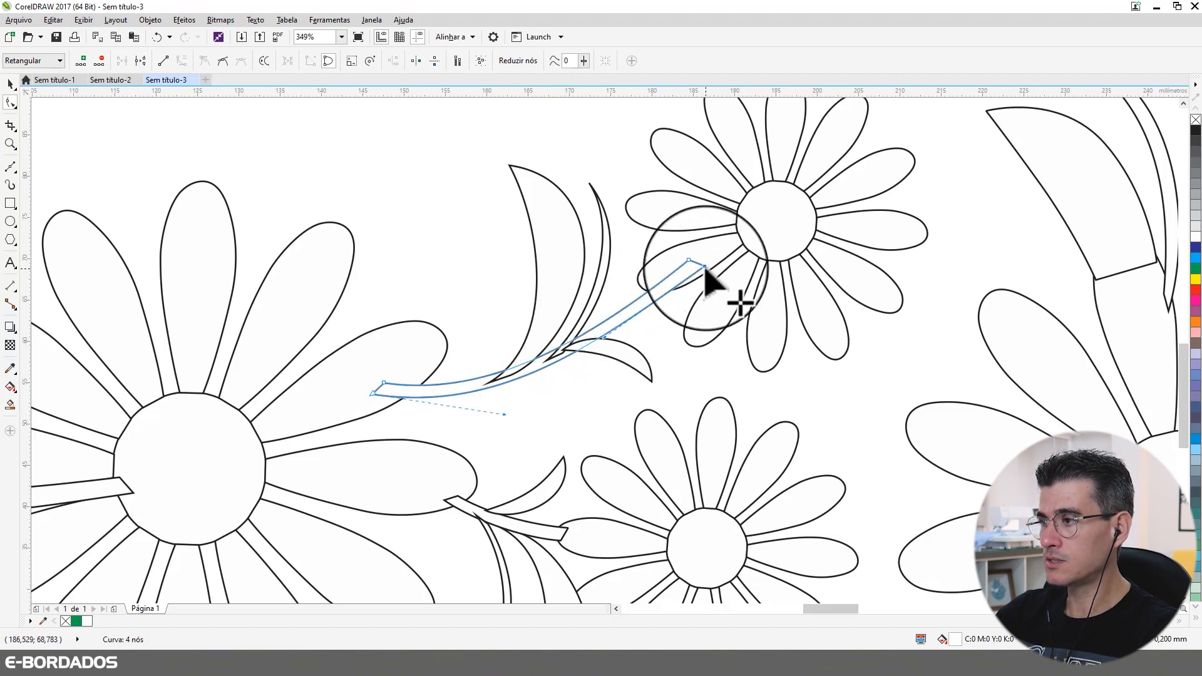
{"action": "left_click_drag", "start_coordinate": [705, 267], "coordinate": [748, 251]}
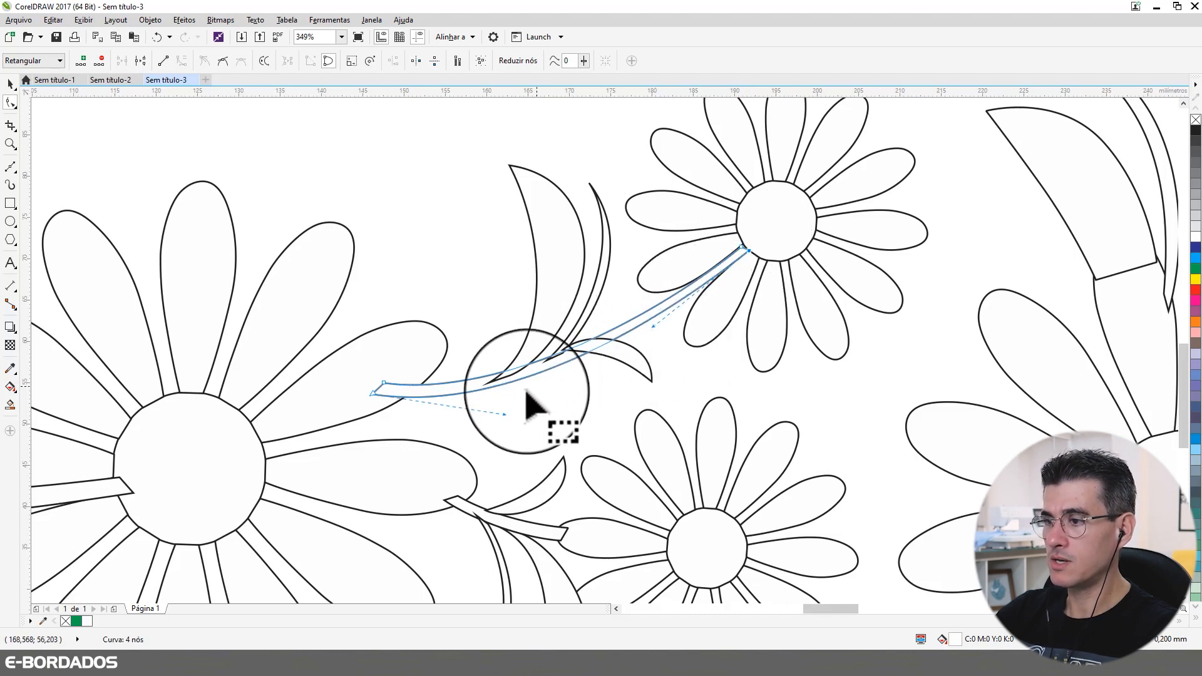
{"action": "left_click_drag", "start_coordinate": [505, 415], "coordinate": [476, 396]}
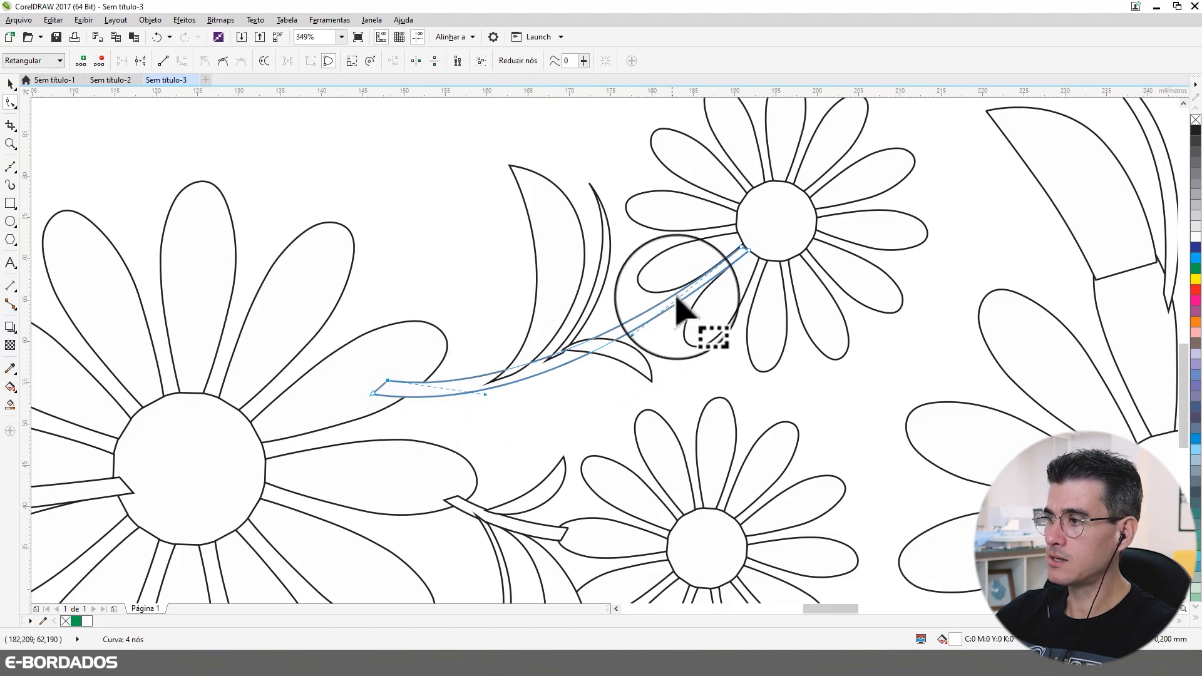
{"action": "left_click_drag", "start_coordinate": [742, 251], "coordinate": [743, 251]}
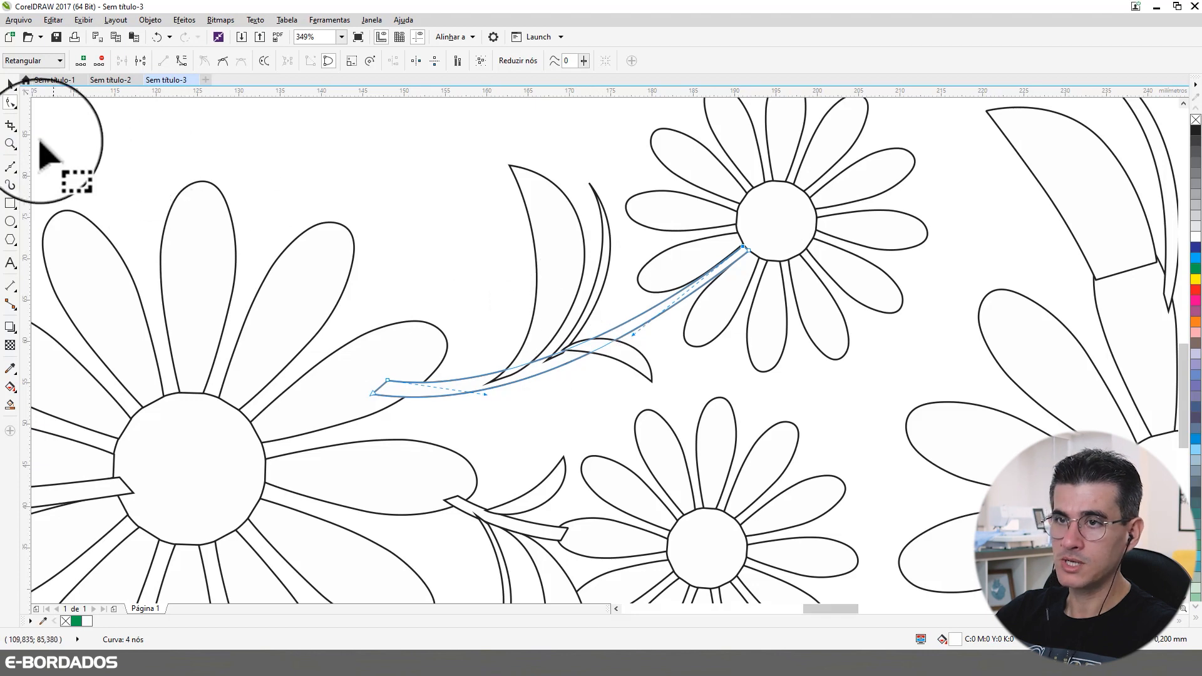
Step: Shift the small curved leaf slightly along the reshaped stem so its base sits against the stem's underside
{"action": "left_click", "coordinate": [10, 143]}
{"action": "right_click", "coordinate": [387, 247]}
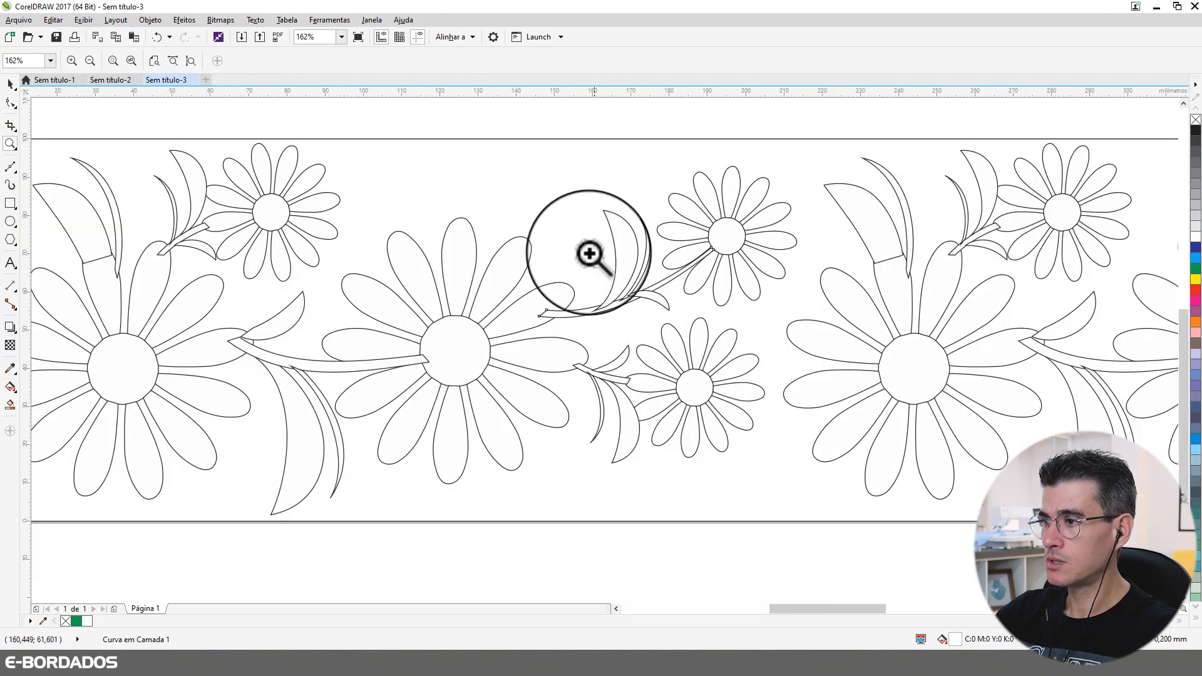
{"action": "left_click_drag", "start_coordinate": [536, 182], "coordinate": [785, 421]}
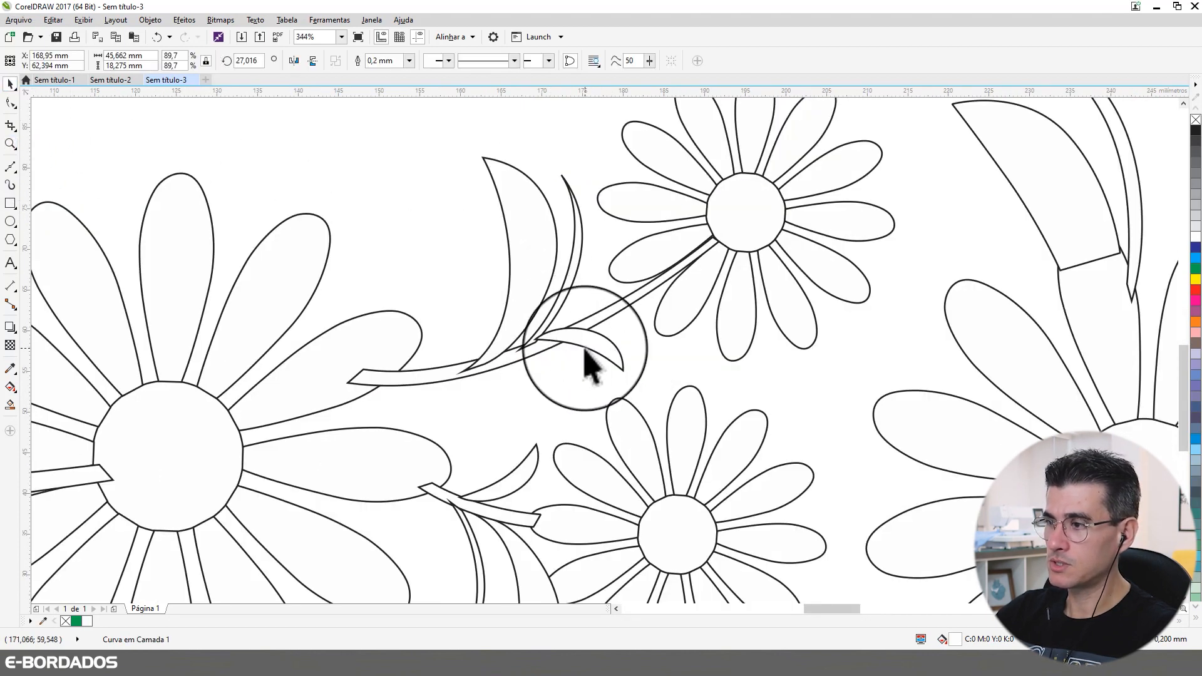
{"action": "left_click_drag", "start_coordinate": [584, 348], "coordinate": [601, 353]}
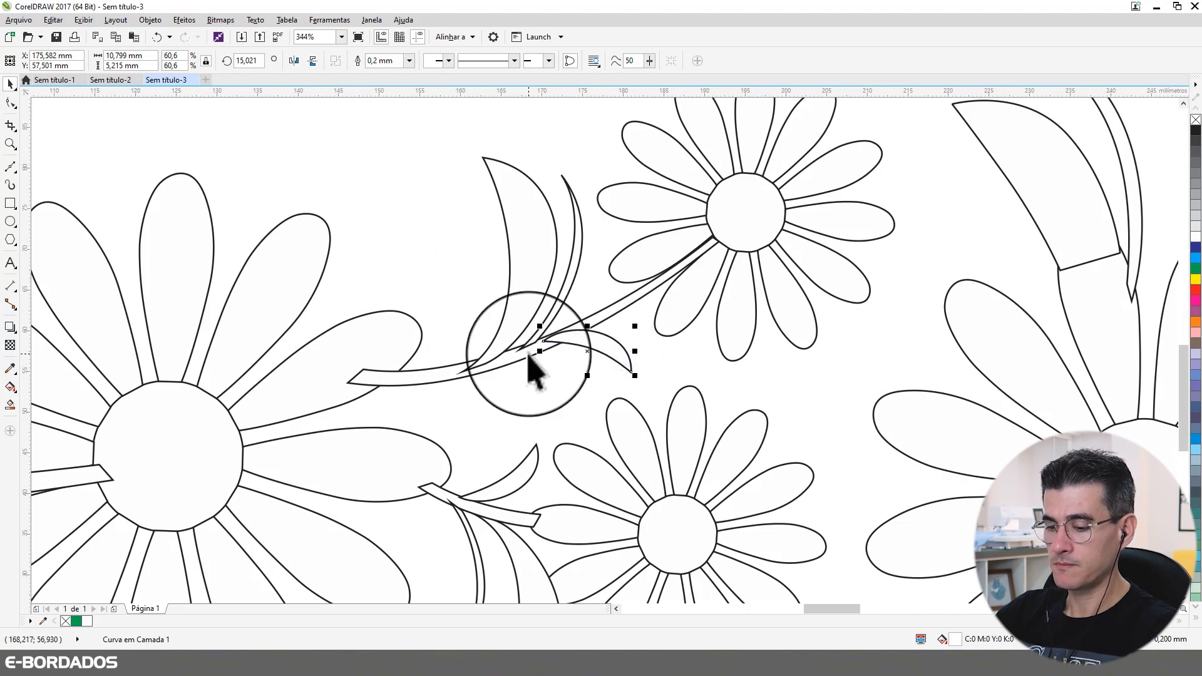
{"action": "scroll", "coordinate": [528, 354], "scroll_direction": "down", "scroll_amount": 2}
{"action": "scroll", "coordinate": [598, 394], "scroll_direction": "down", "scroll_amount": 2}
{"action": "left_click", "coordinate": [664, 498]}
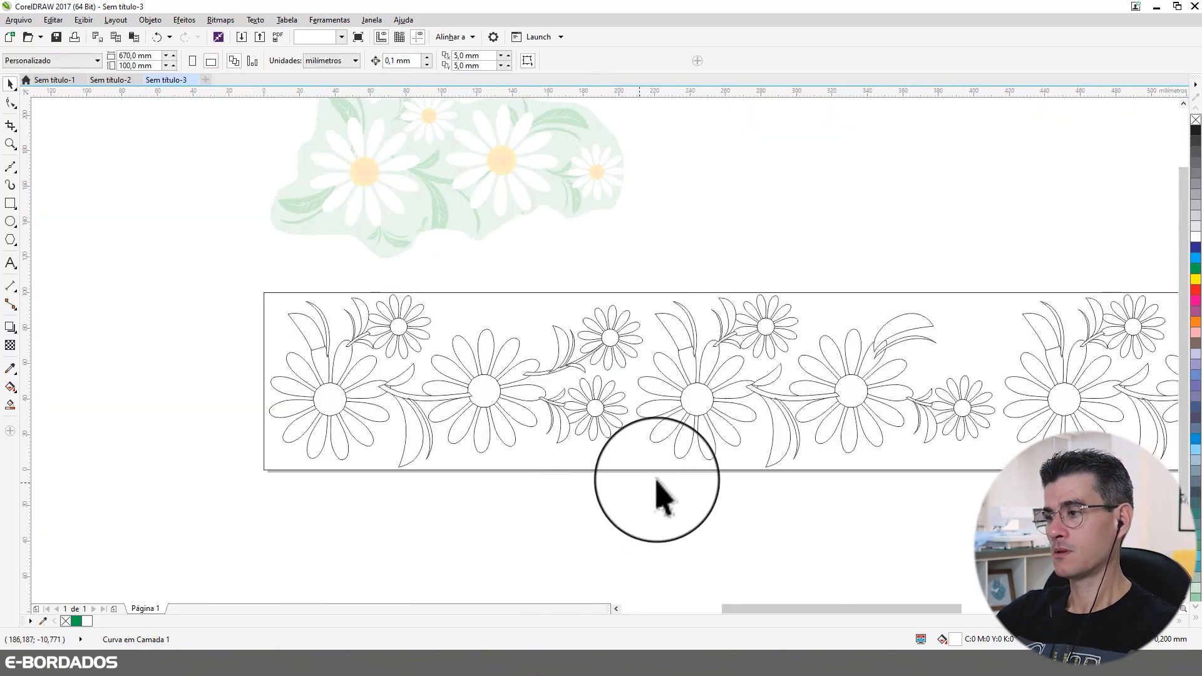
Step: Delete the second and third copies of the motif, keeping only the completed first motif
{"action": "key", "text": "z"}
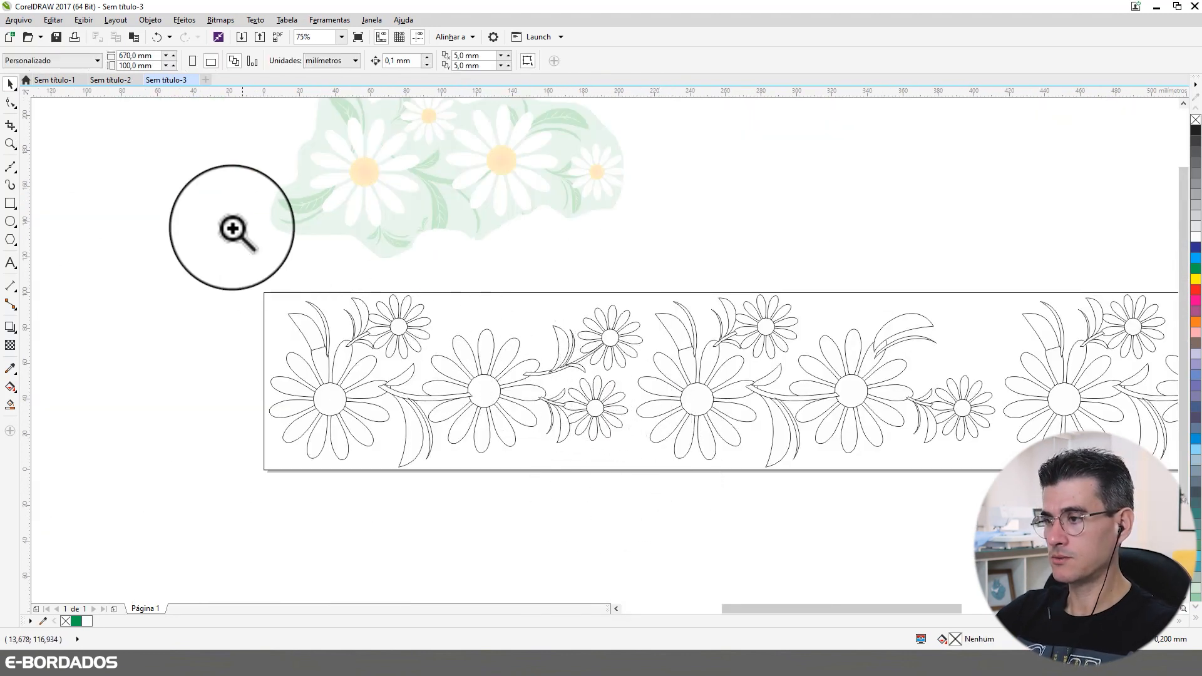
{"action": "left_click_drag", "start_coordinate": [231, 227], "coordinate": [896, 507]}
{"action": "scroll", "coordinate": [907, 523], "scroll_direction": "down", "scroll_amount": 4}
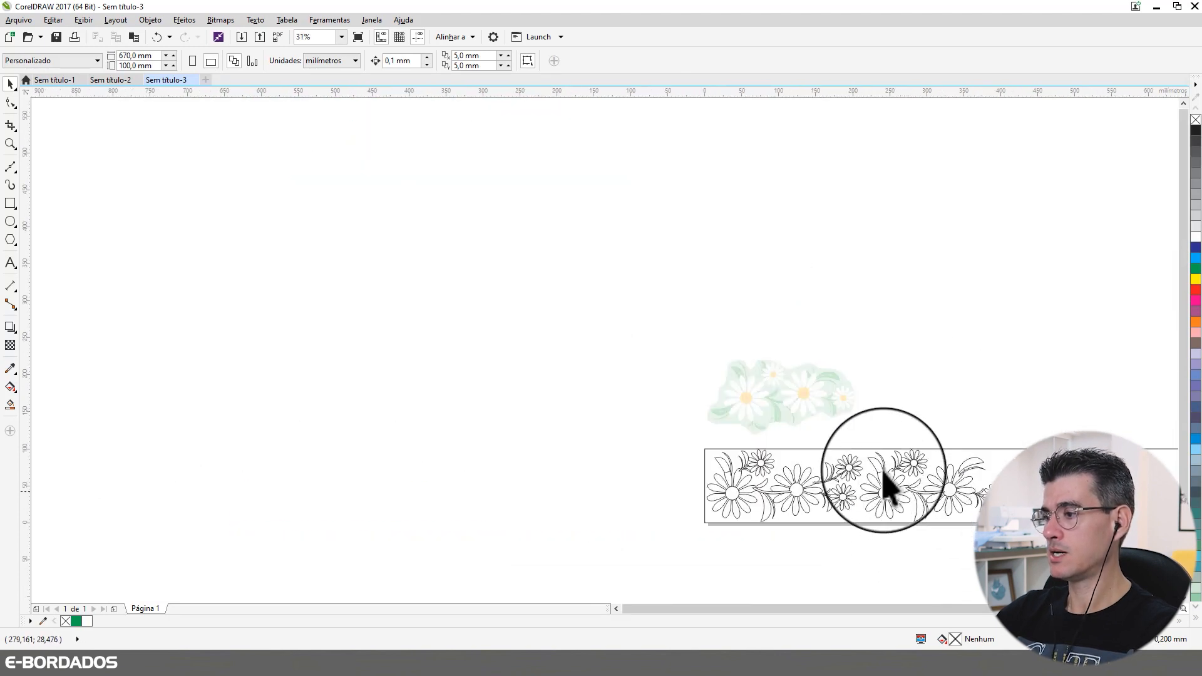
{"action": "left_click_drag", "start_coordinate": [1170, 550], "coordinate": [1172, 534]}
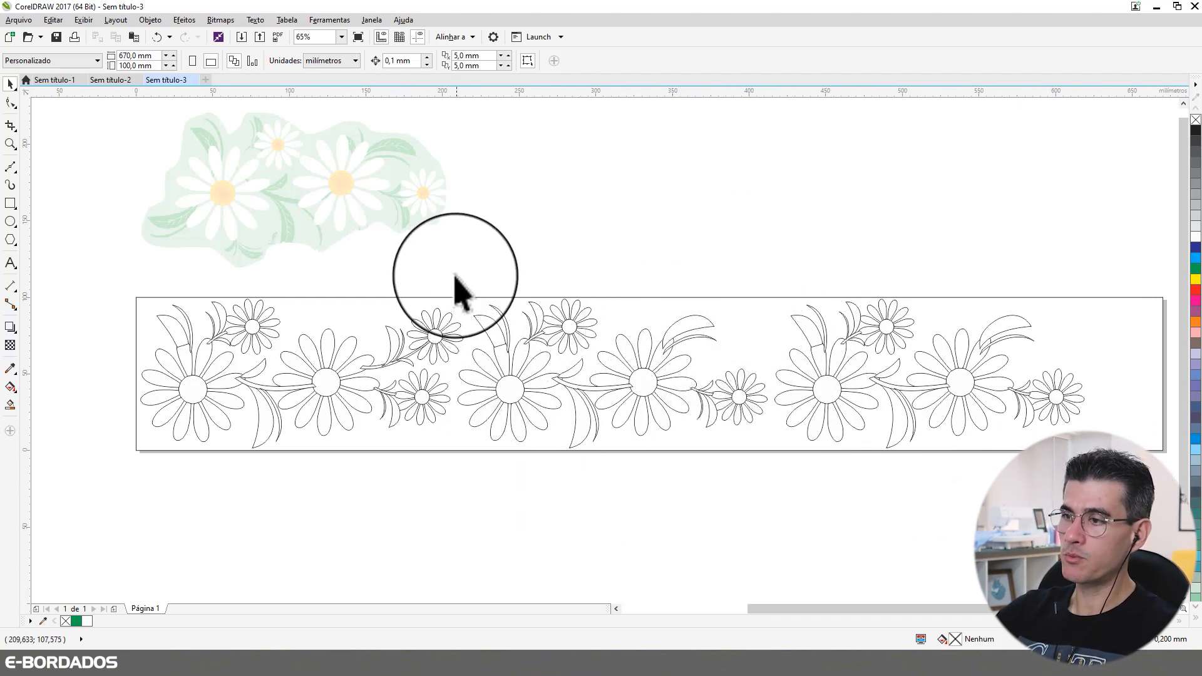
{"action": "left_click_drag", "start_coordinate": [452, 266], "coordinate": [1058, 453]}
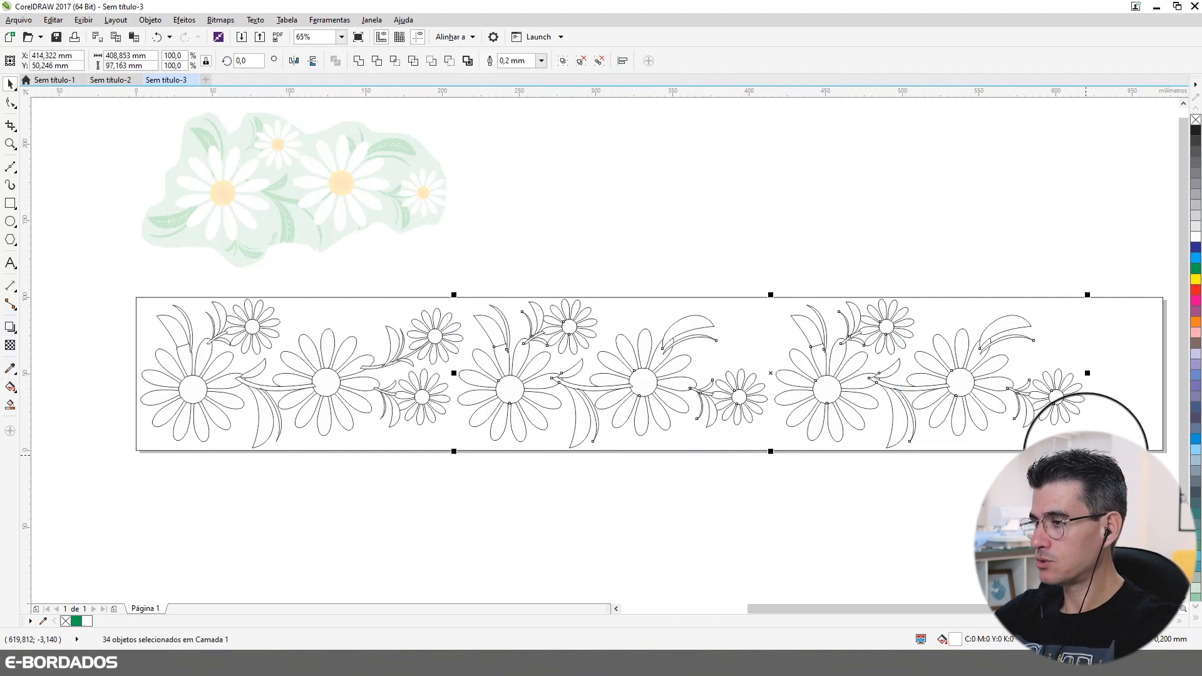
{"action": "key", "text": "Delete"}
Step: Duplicate the completed first motif directly beside itself and repeat the duplication at the same spacing for a third motif
{"action": "left_click_drag", "start_coordinate": [548, 487], "coordinate": [549, 482]}
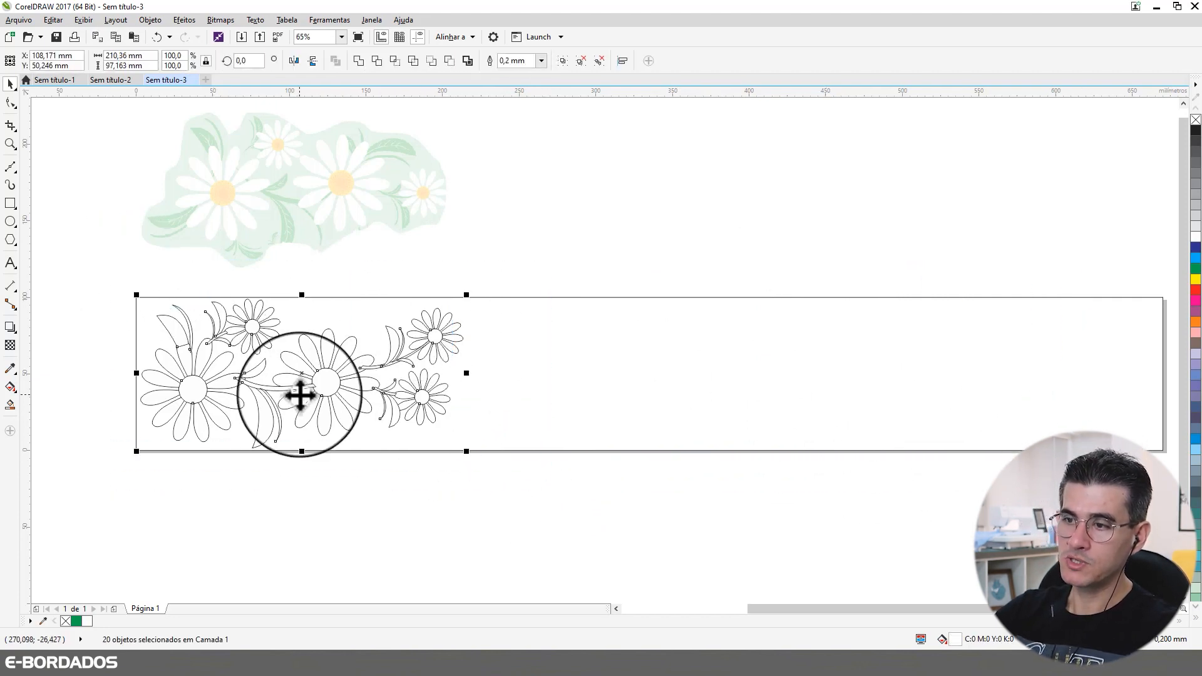
{"action": "left_click_drag", "start_coordinate": [282, 389], "coordinate": [601, 393]}
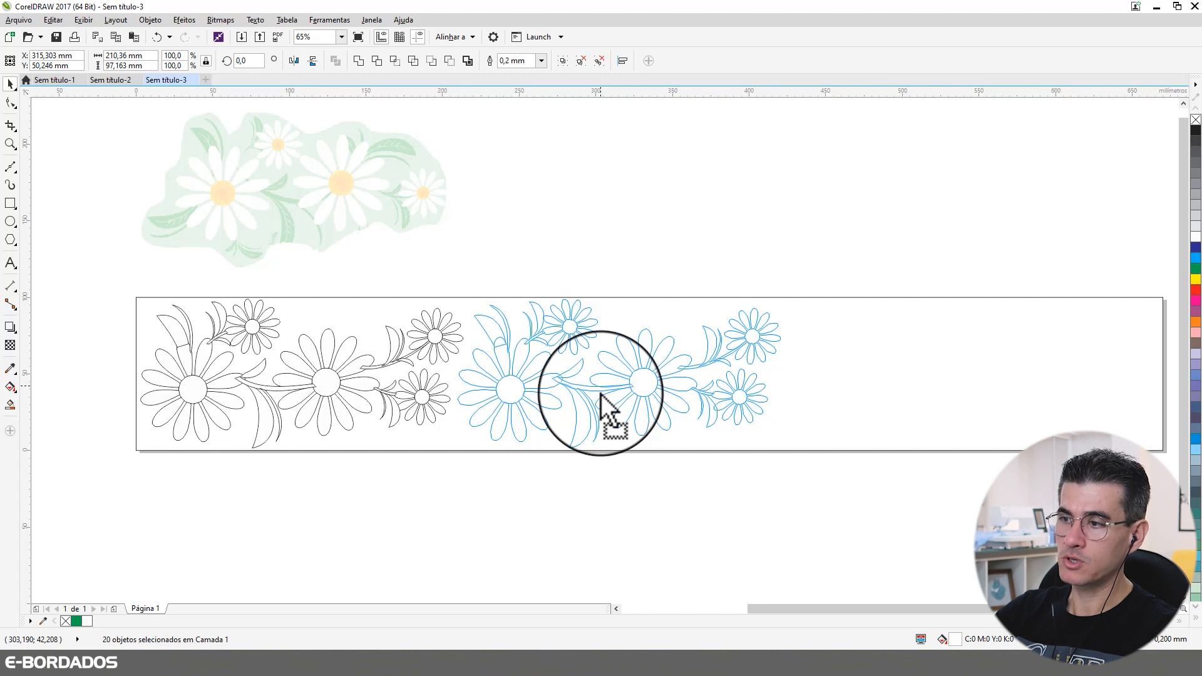
{"action": "left_click_drag", "start_coordinate": [600, 395], "coordinate": [600, 396]}
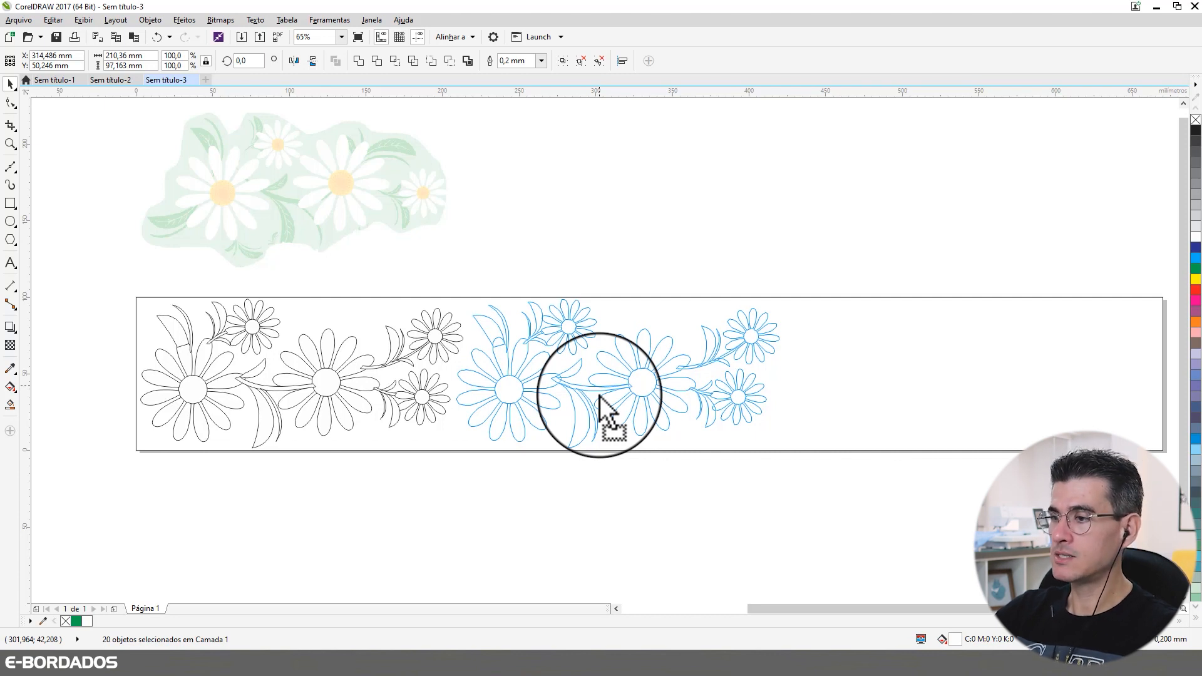
{"action": "left_click_drag", "start_coordinate": [600, 396], "coordinate": [600, 396]}
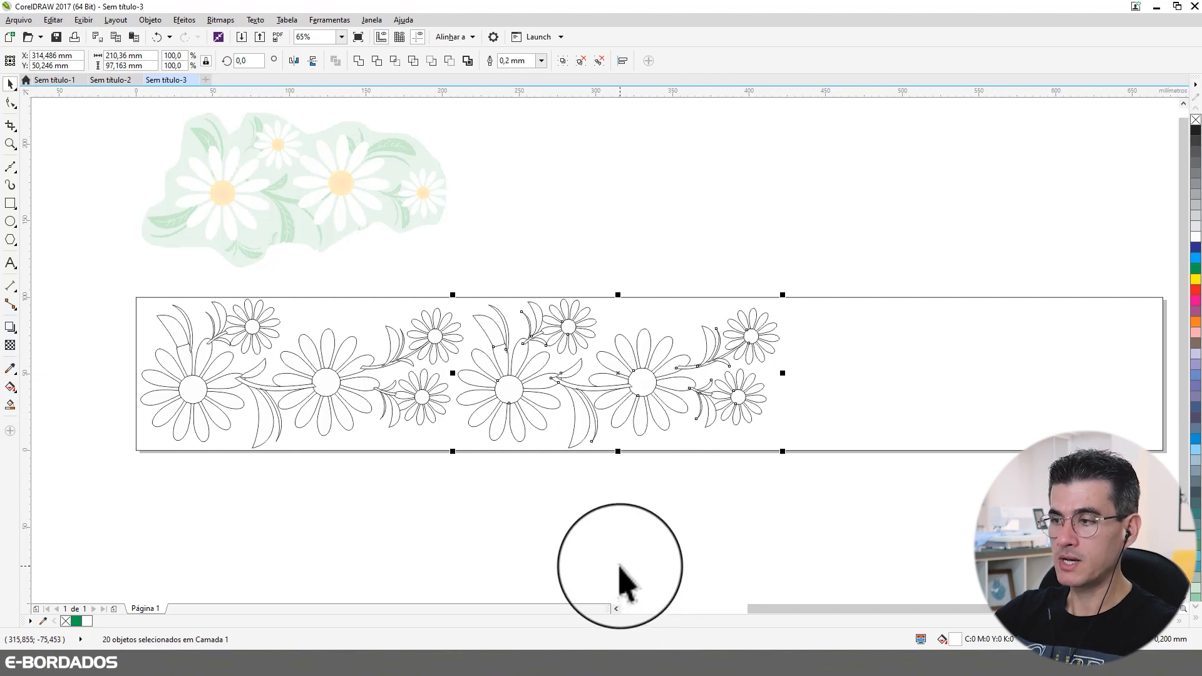
{"action": "key", "text": "ctrl+r"}
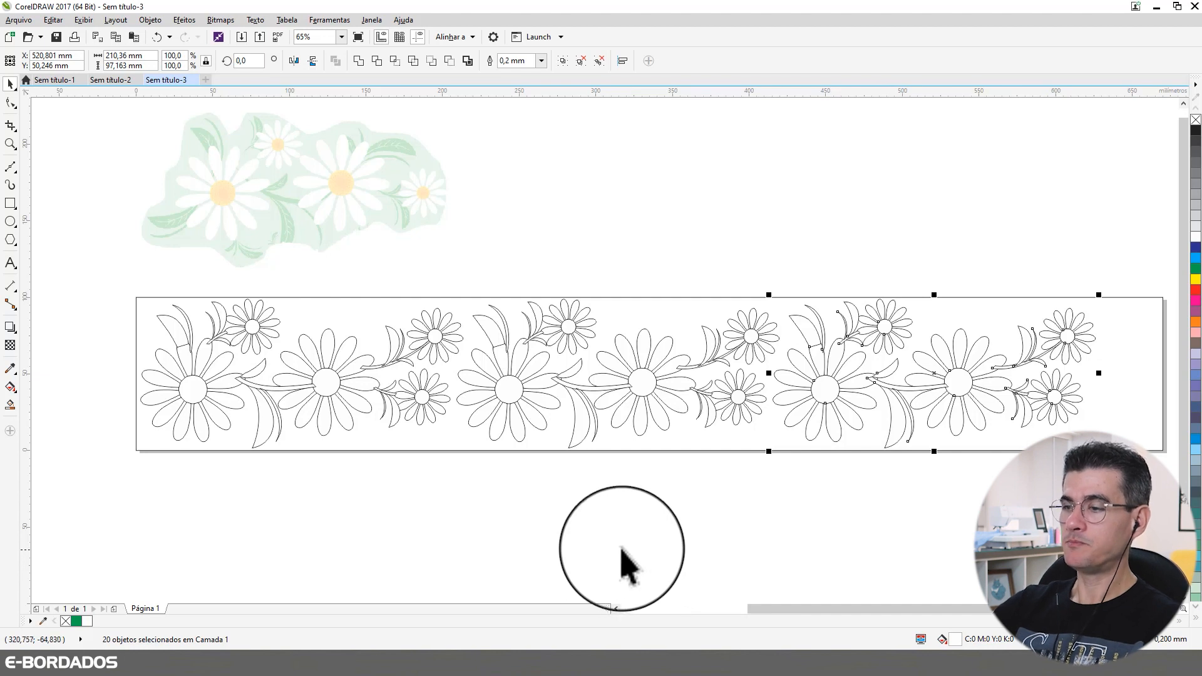
Step: Group all three motifs and centre the group on the page
{"action": "left_click_drag", "start_coordinate": [117, 276], "coordinate": [335, 376]}
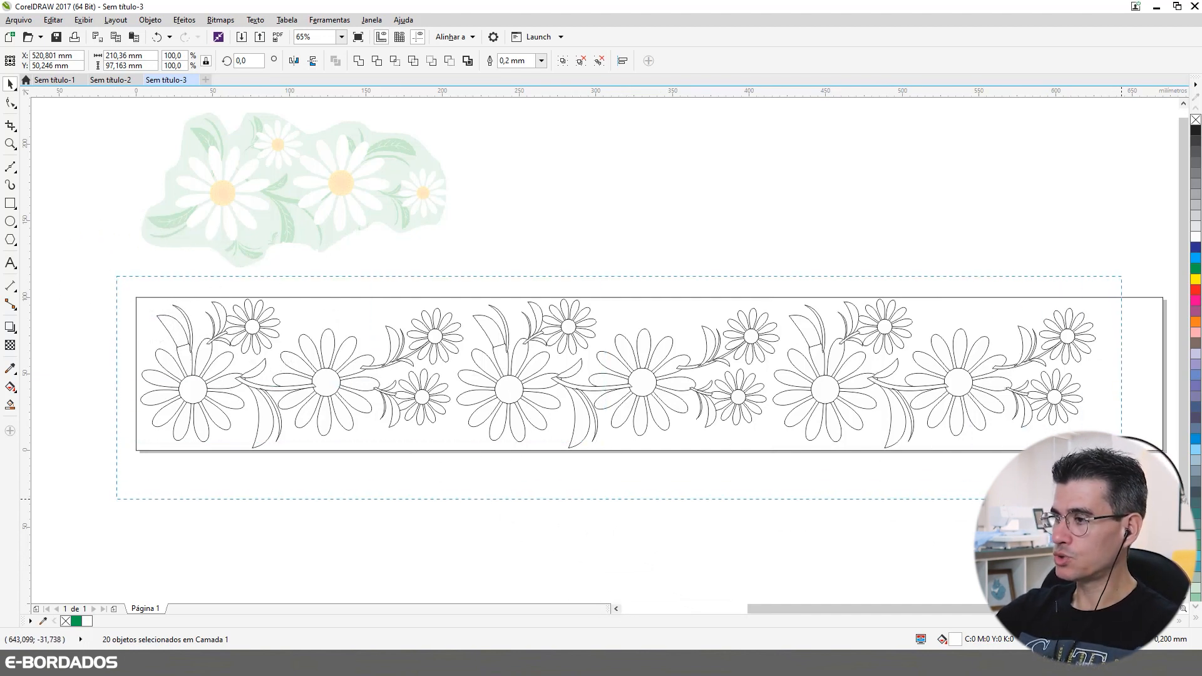
{"action": "left_click_drag", "start_coordinate": [1121, 499], "coordinate": [1122, 499]}
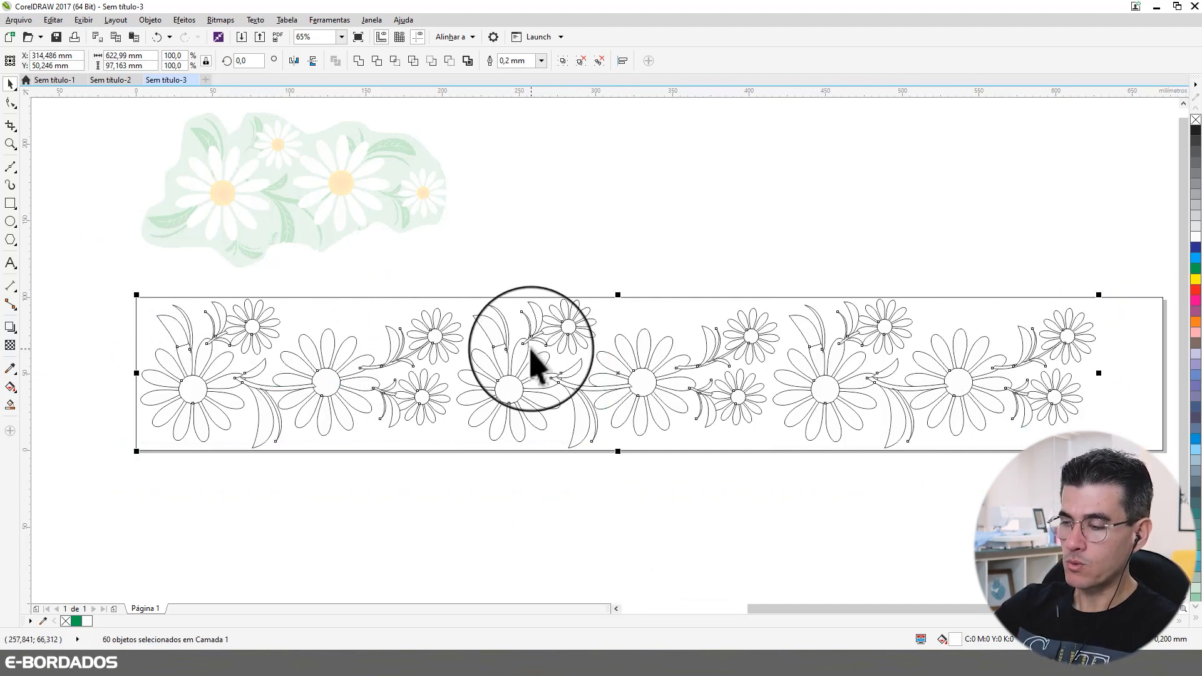
{"action": "key", "text": "p"}
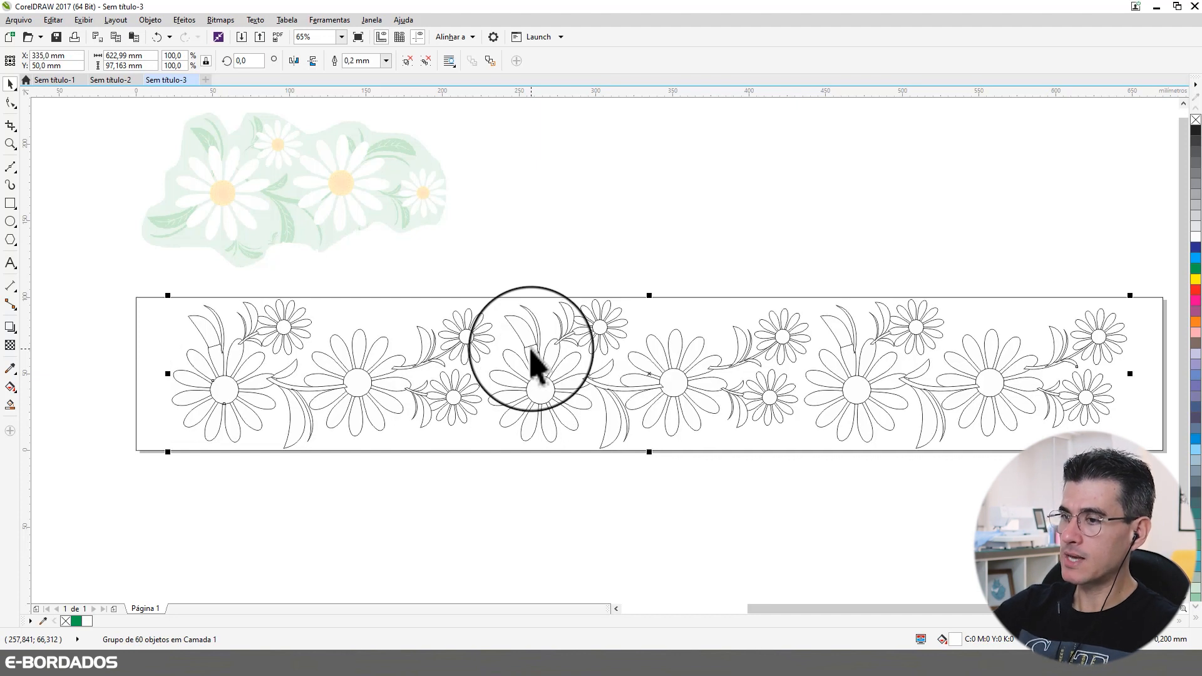
{"action": "left_click", "coordinate": [668, 431]}
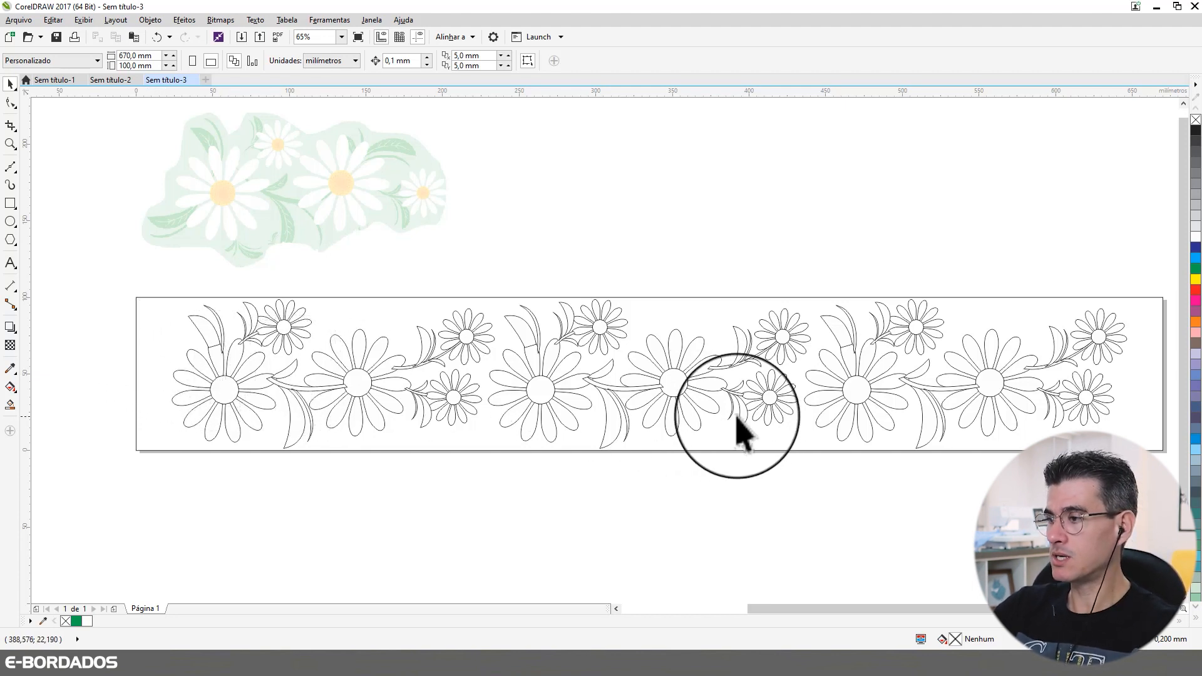
Step: Ungroup the border and move the first motif left, to about X 119.7 mm, widening the gap before the second motif
{"action": "left_click", "coordinate": [445, 395]}
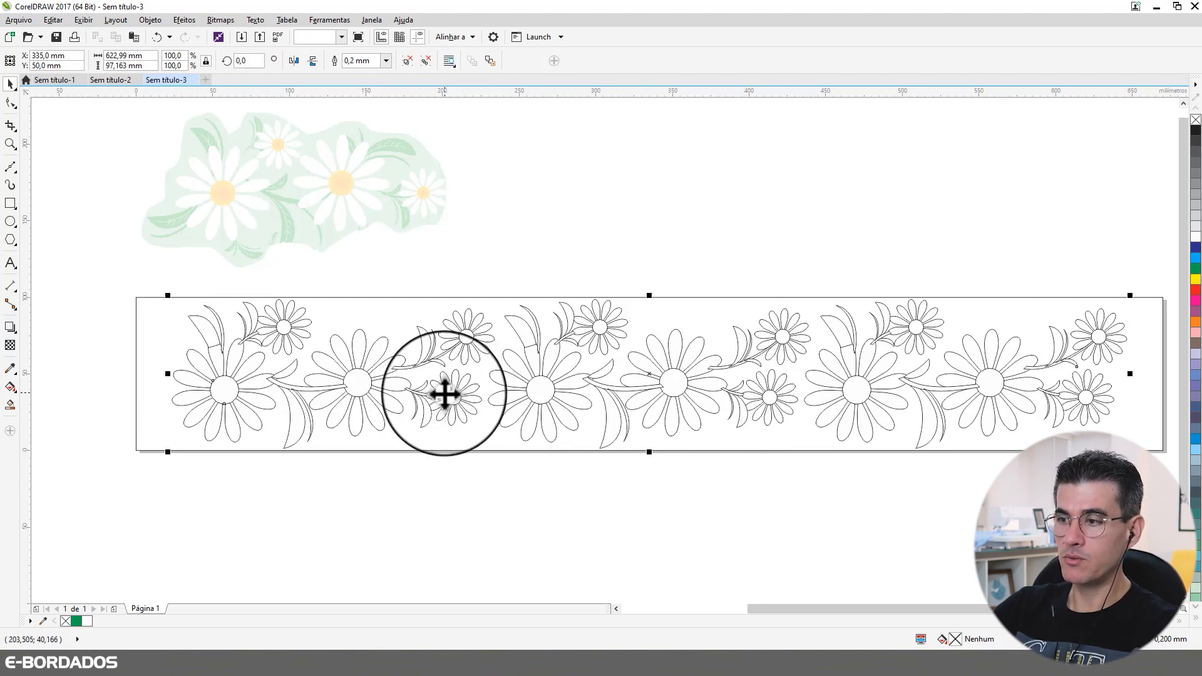
{"action": "left_click", "coordinate": [410, 63]}
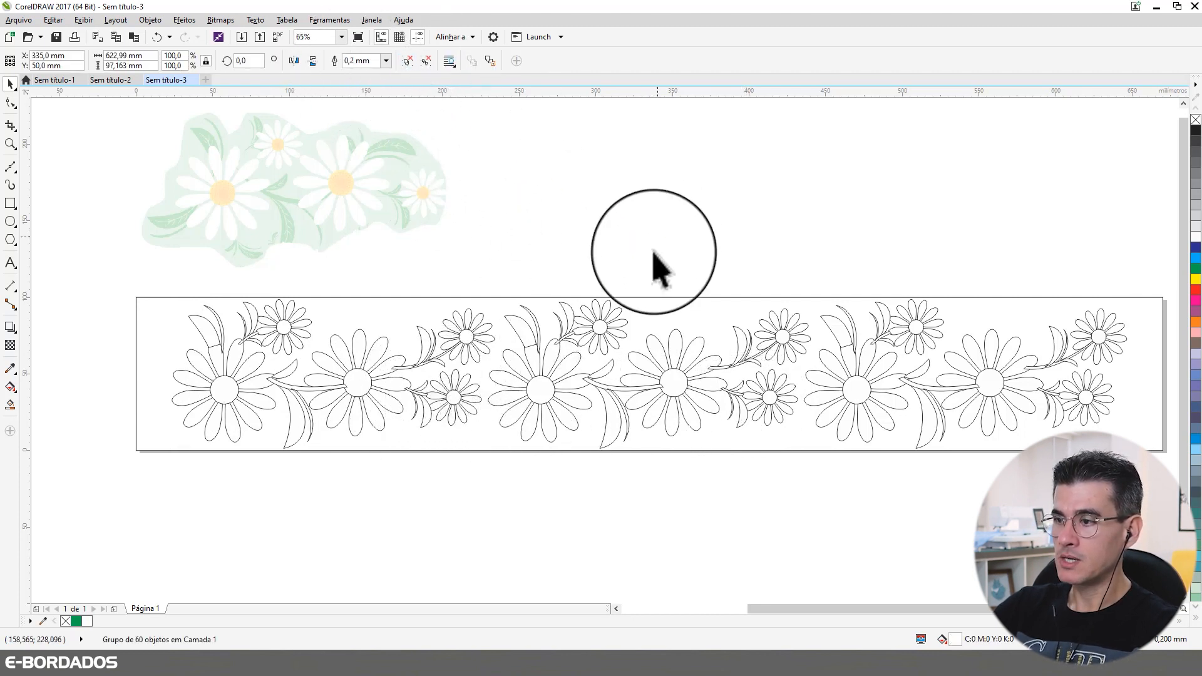
{"action": "left_click", "coordinate": [651, 269]}
{"action": "left_click", "coordinate": [438, 366]}
{"action": "left_click_drag", "start_coordinate": [470, 445], "coordinate": [500, 498]}
{"action": "left_click_drag", "start_coordinate": [356, 383], "coordinate": [346, 384]}
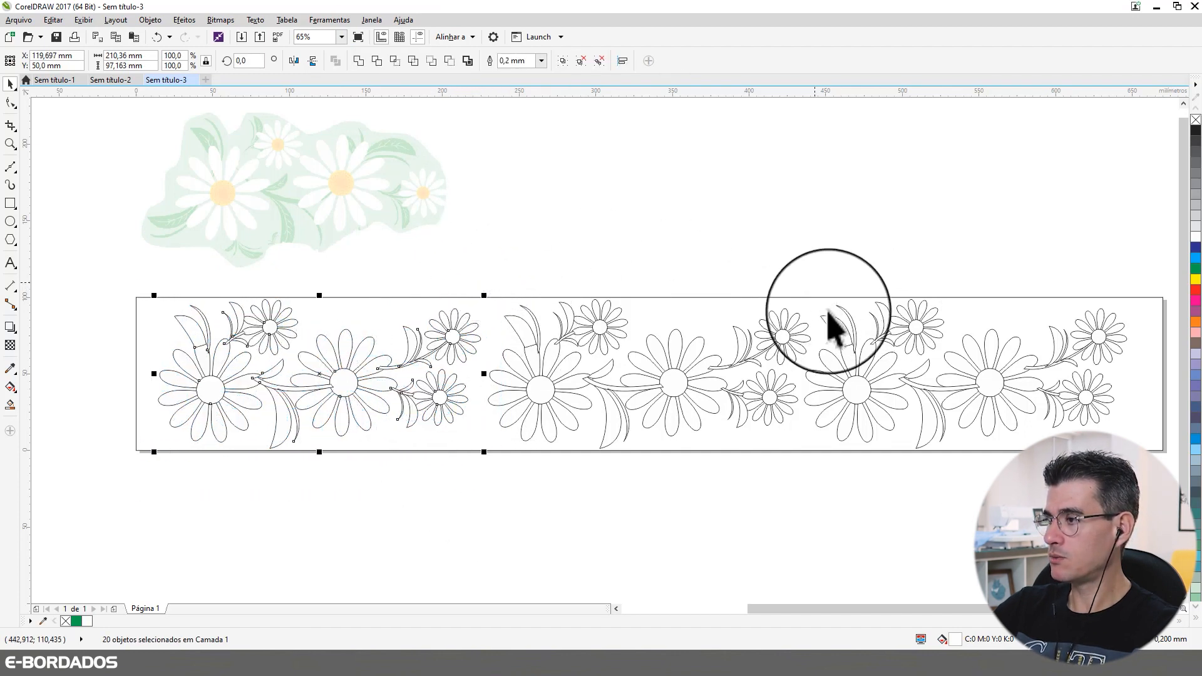
Step: Move the third motif right, to about X 551.9 mm, widening its gap from the middle motif
{"action": "left_click", "coordinate": [857, 363]}
{"action": "left_click_drag", "start_coordinate": [796, 263], "coordinate": [1150, 471]}
{"action": "mouse_move", "coordinate": [869, 394]}
{"action": "left_mouse_down"}
{"action": "mouse_move", "coordinate": [884, 402]}
{"action": "mouse_move", "coordinate": [875, 393]}
{"action": "left_mouse_up"}
{"action": "left_click", "coordinate": [866, 501]}
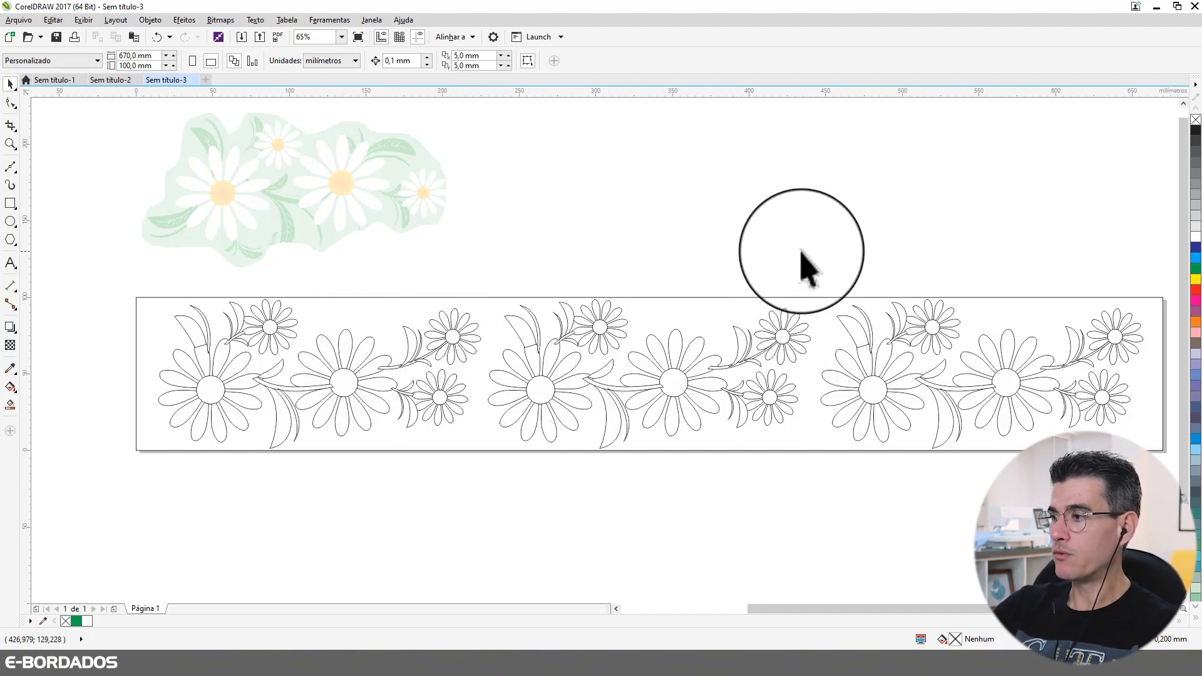
Step: Try the border with only two motifs by deleting the third, and undo the deletion
{"action": "left_click_drag", "start_coordinate": [818, 255], "coordinate": [1011, 441]}
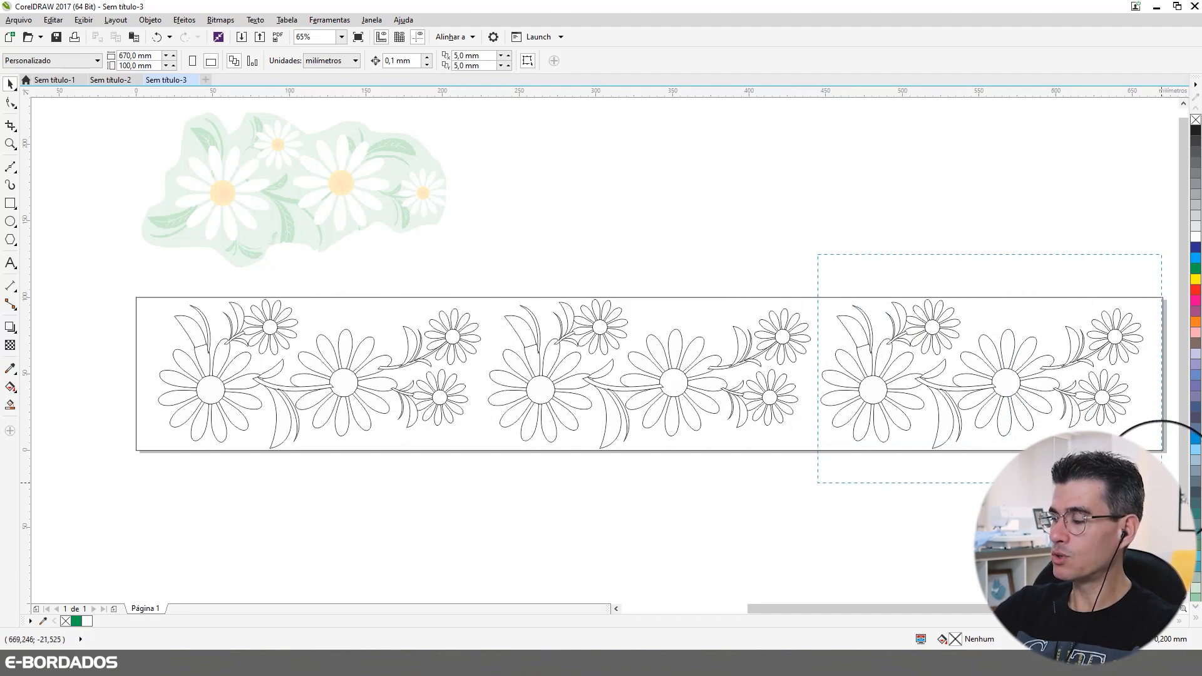
{"action": "left_click_drag", "start_coordinate": [1164, 481], "coordinate": [1163, 481]}
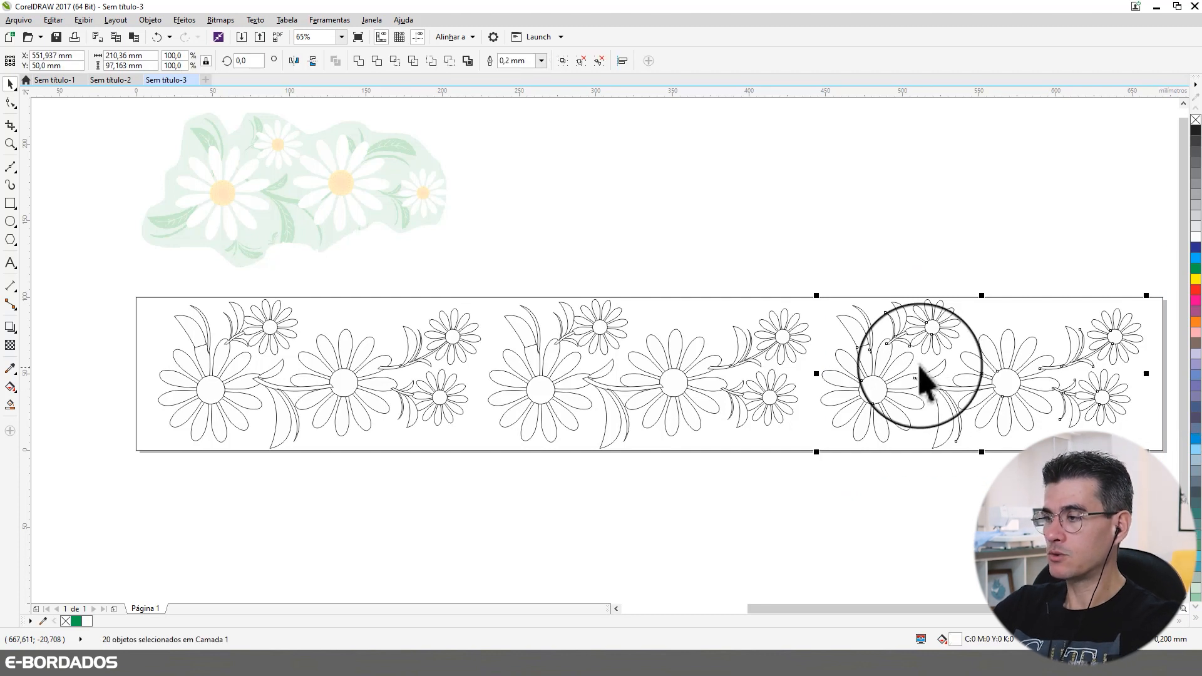
{"action": "key", "text": "Delete"}
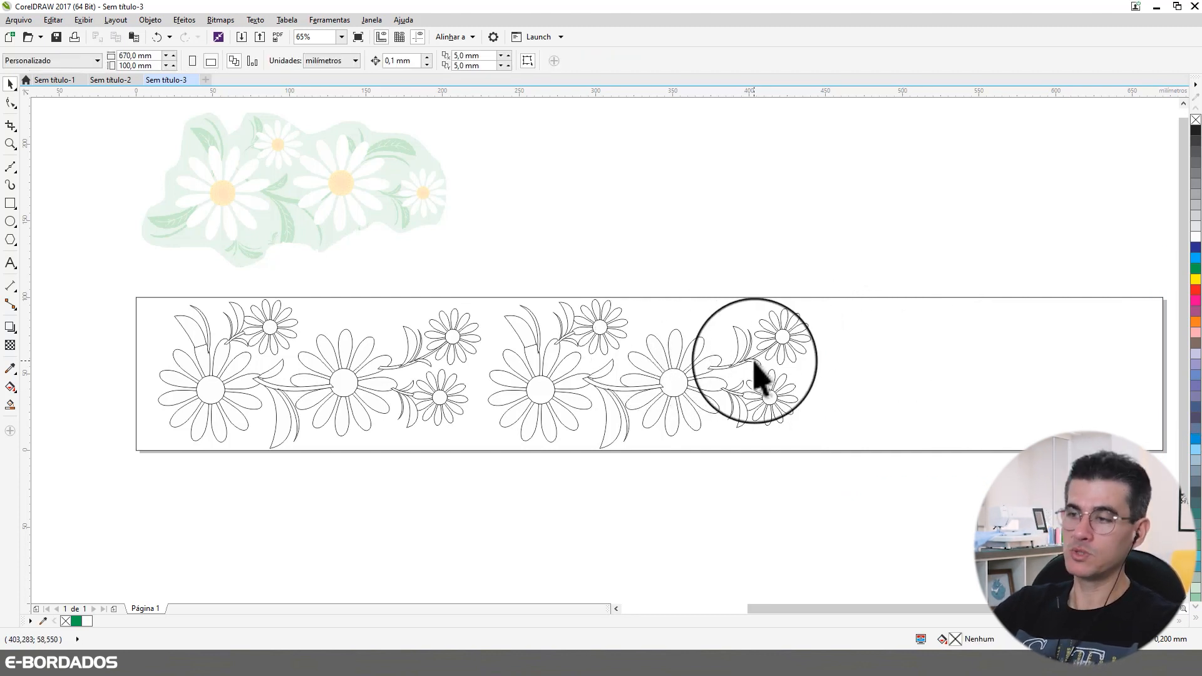
{"action": "key", "text": "ctrl+z"}
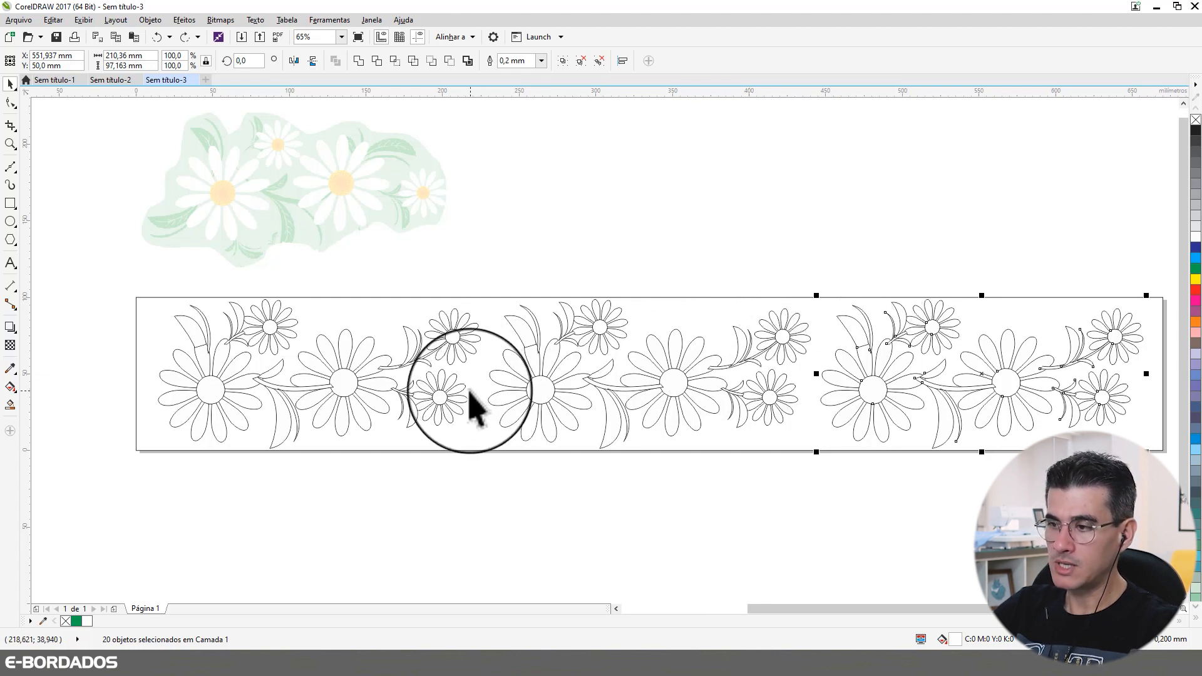
Step: Try copying a small curved leaf from the first motif into the gap before the second motif
{"action": "left_click", "coordinate": [282, 377]}
{"action": "left_click_drag", "start_coordinate": [276, 373], "coordinate": [485, 396]}
{"action": "key", "text": "ctrl+z"}
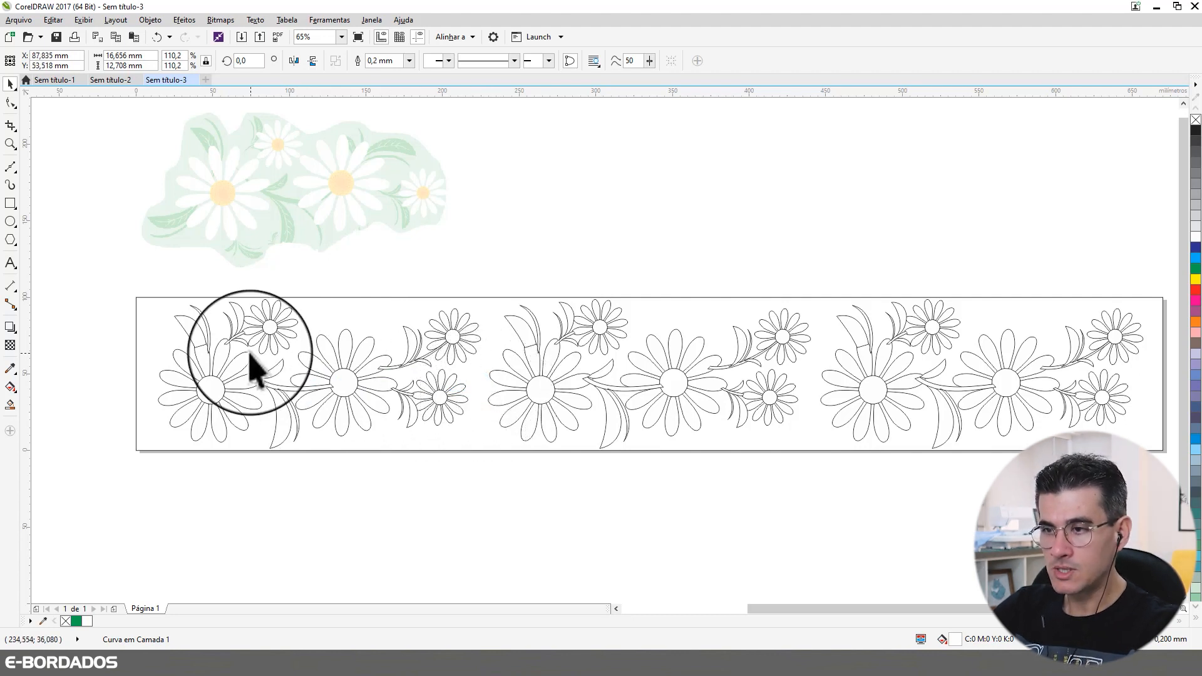
{"action": "left_click_drag", "start_coordinate": [242, 349], "coordinate": [485, 404]}
Step: Try moving the second and third motifs left to bring them closer to the copied leaf
{"action": "left_click_drag", "start_coordinate": [480, 247], "coordinate": [1160, 464]}
{"action": "left_click_drag", "start_coordinate": [550, 389], "coordinate": [499, 379]}
{"action": "left_click", "coordinate": [479, 390]}
{"action": "left_click", "coordinate": [723, 519]}
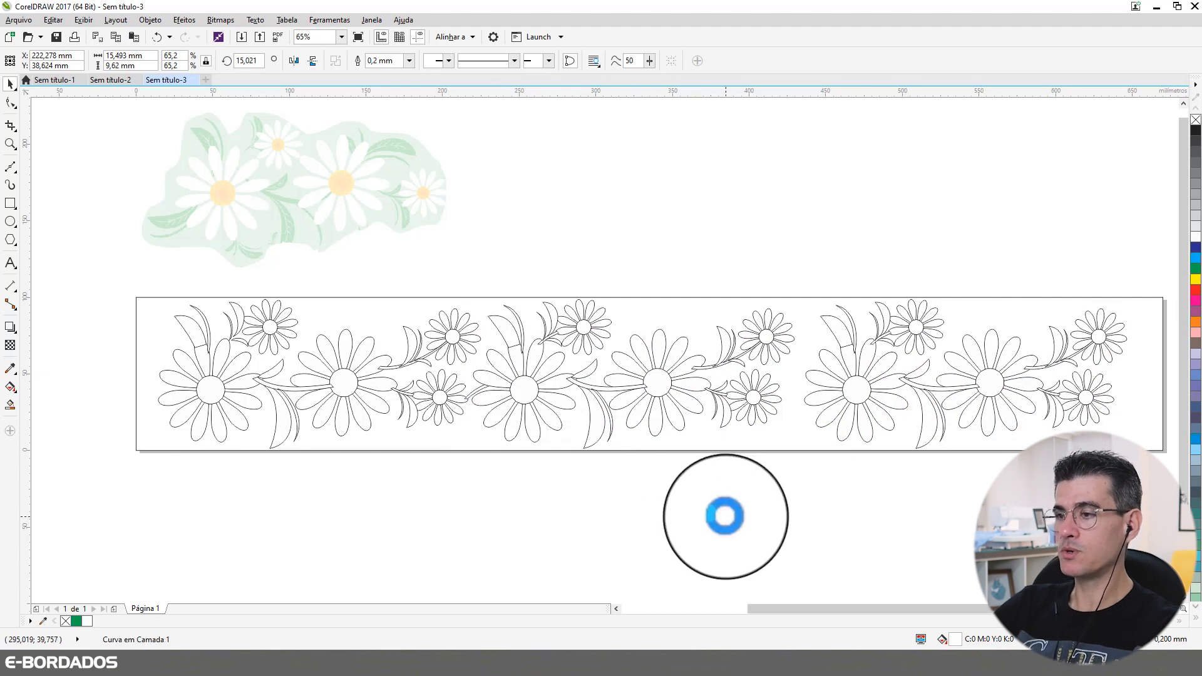
Step: Undo the shift of the second and third motifs and delete the copied leaf from the first gap
{"action": "key", "text": "ctrl+z"}
{"action": "key", "text": "ctrl+z"}
{"action": "left_click", "coordinate": [478, 389]}
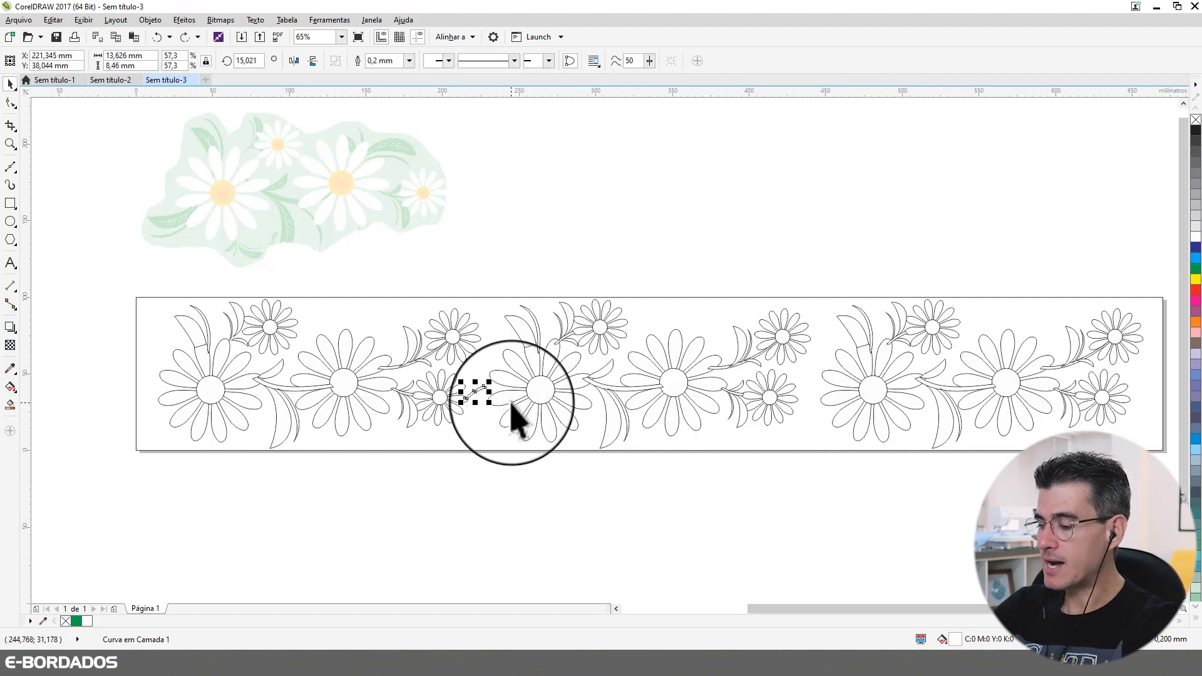
{"action": "key", "text": "Delete"}
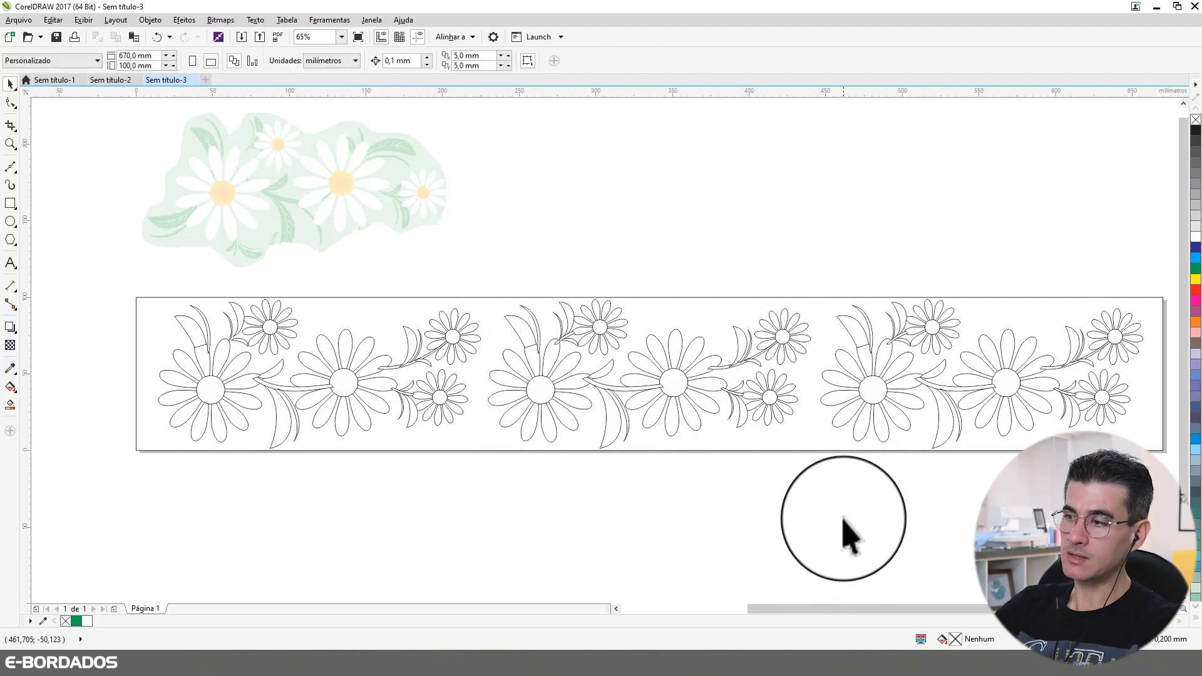